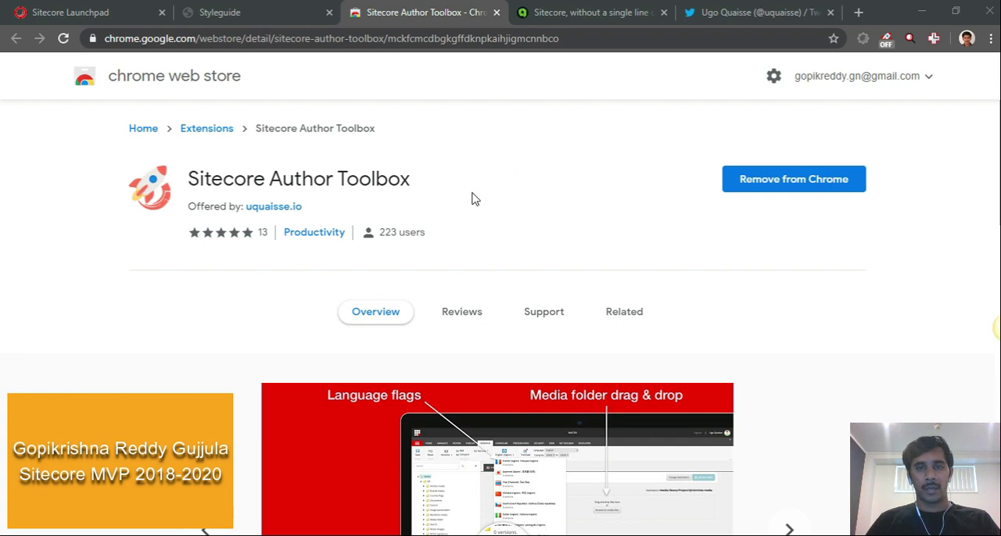
# Switch to the Sitecore Launchpad, open the Desktop and launch the Content Editor
pyautogui.click(111, 22)
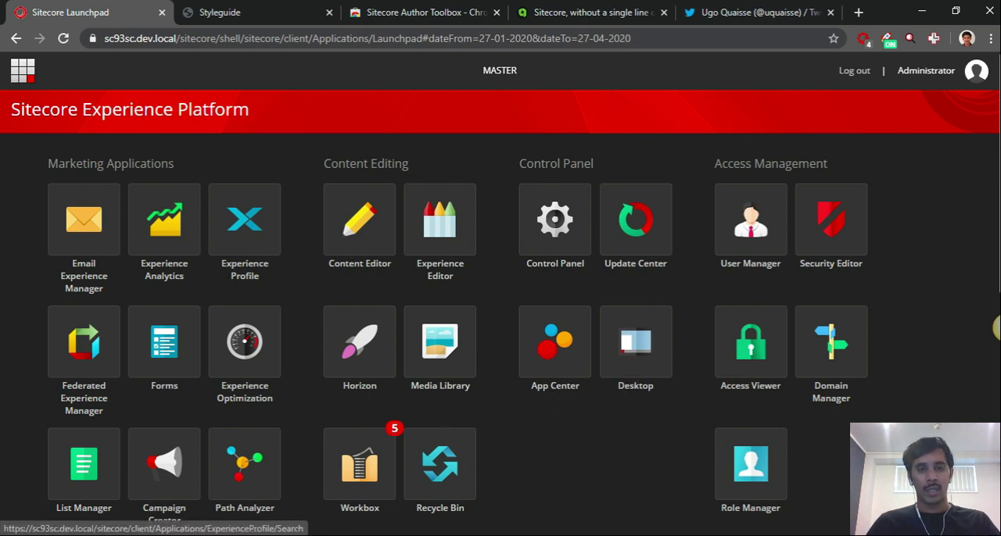
pyautogui.click(643, 352)
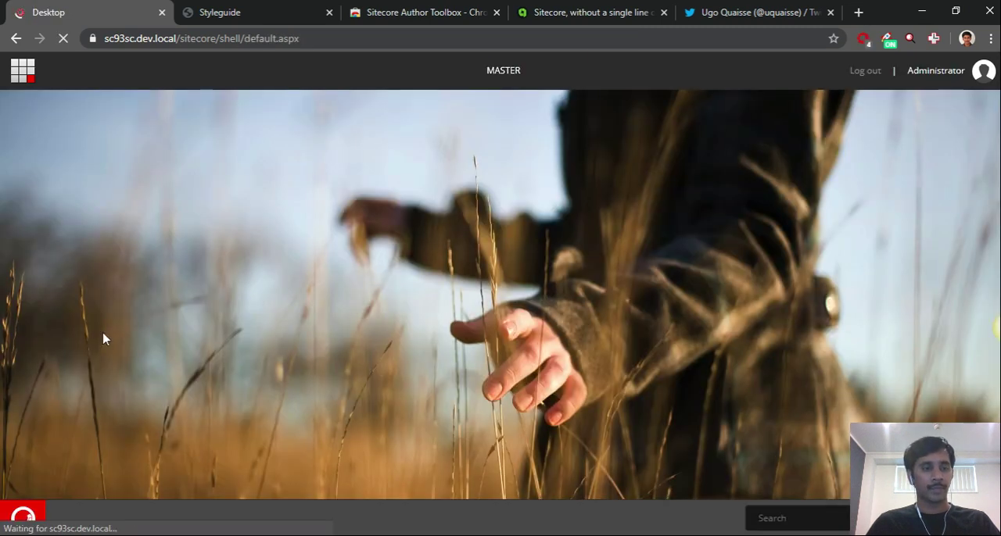
pyautogui.click(28, 525)
pyautogui.click(94, 76)
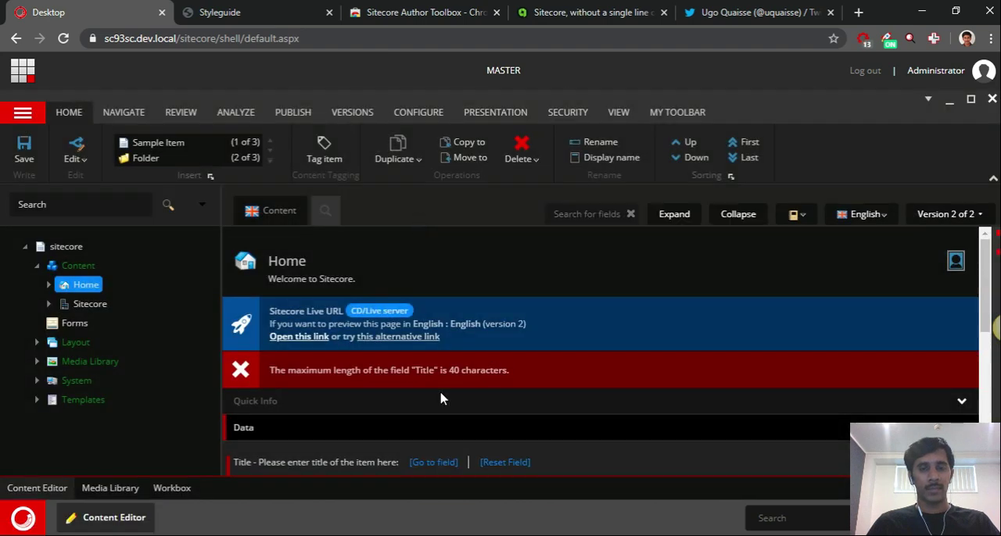
# Open the Features item under Sitecore > Styleguide > Home in the content tree and examine its fields and validation notices
pyautogui.click(48, 304)
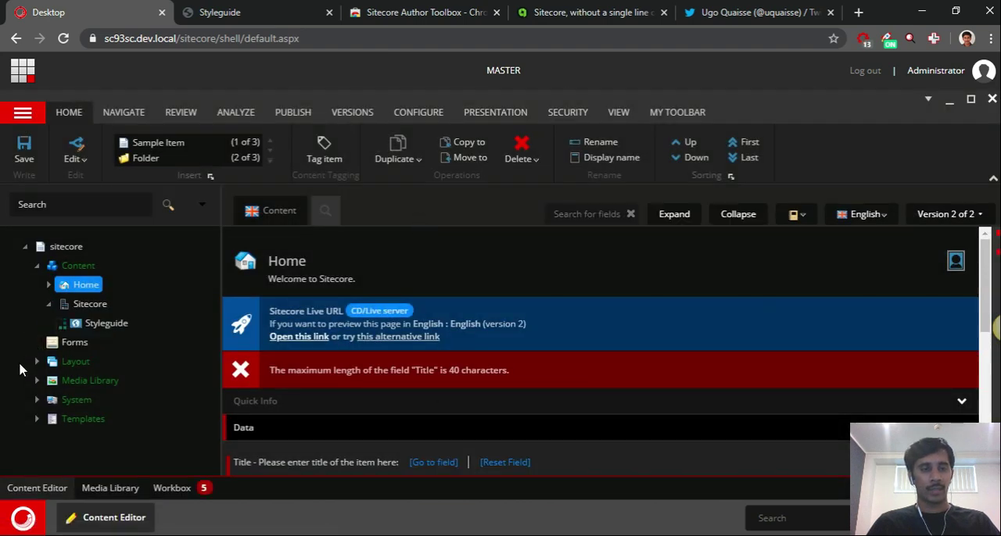
pyautogui.click(60, 323)
pyautogui.scroll(-5, 554, 239)
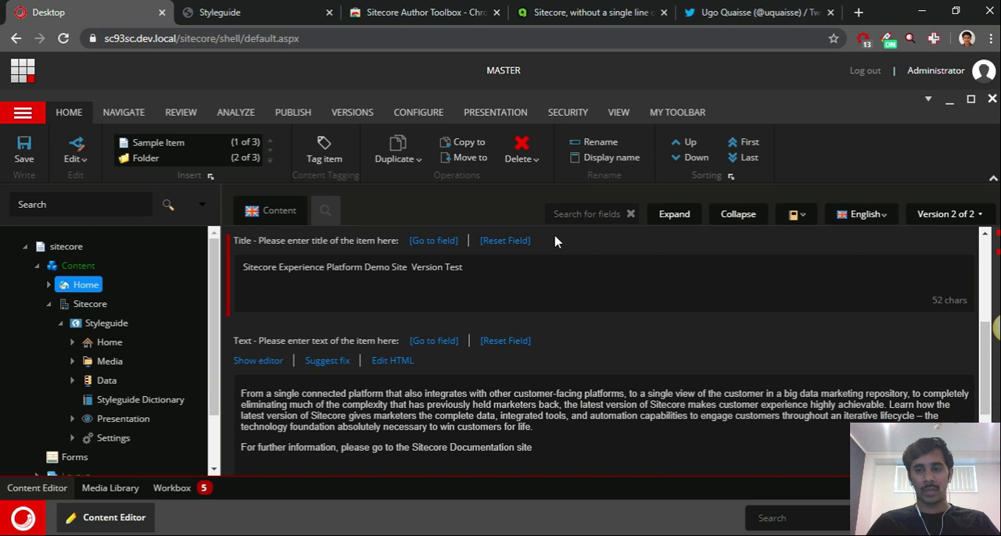
pyautogui.scroll(5, 531, 251)
pyautogui.click(71, 343)
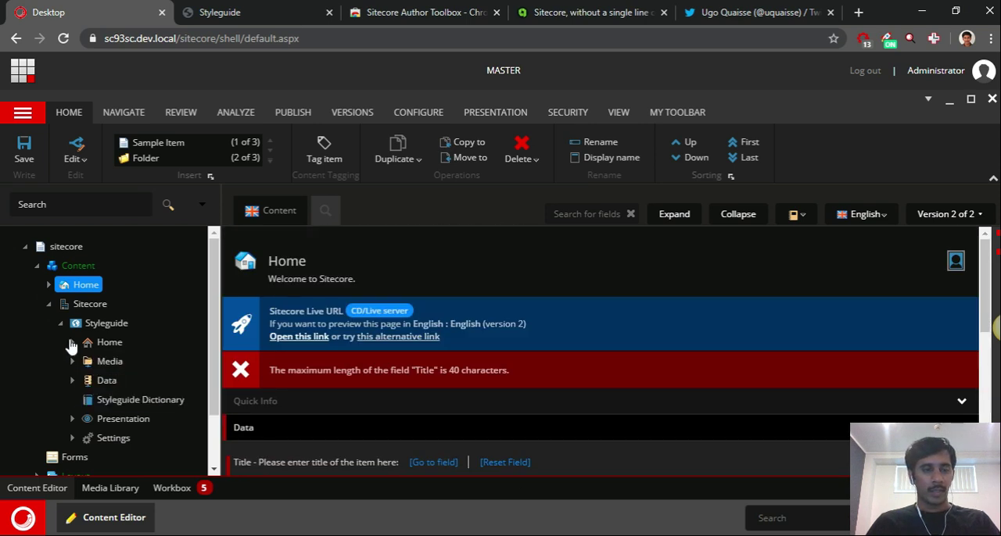
pyautogui.click(116, 381)
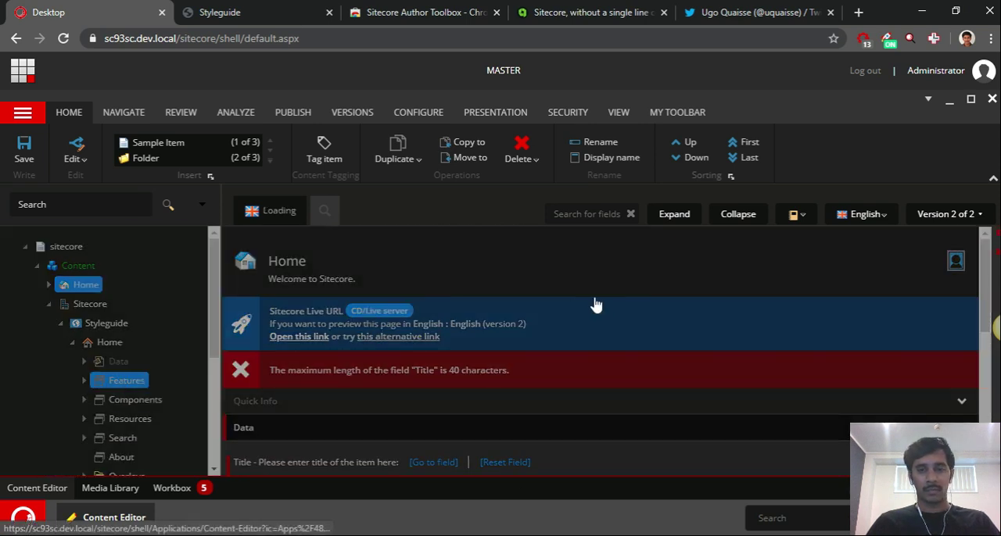
pyautogui.scroll(-5, 625, 281)
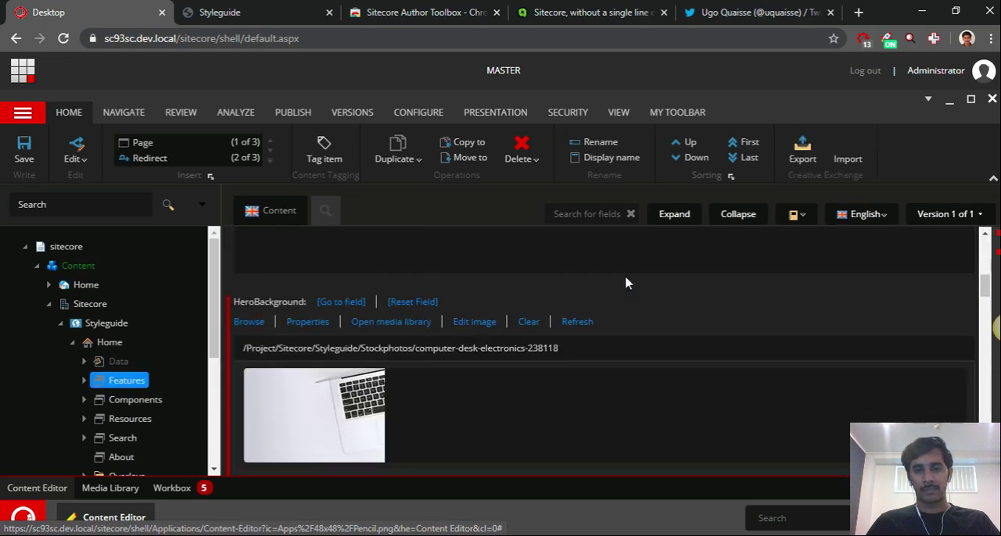
pyautogui.scroll(10, 594, 273)
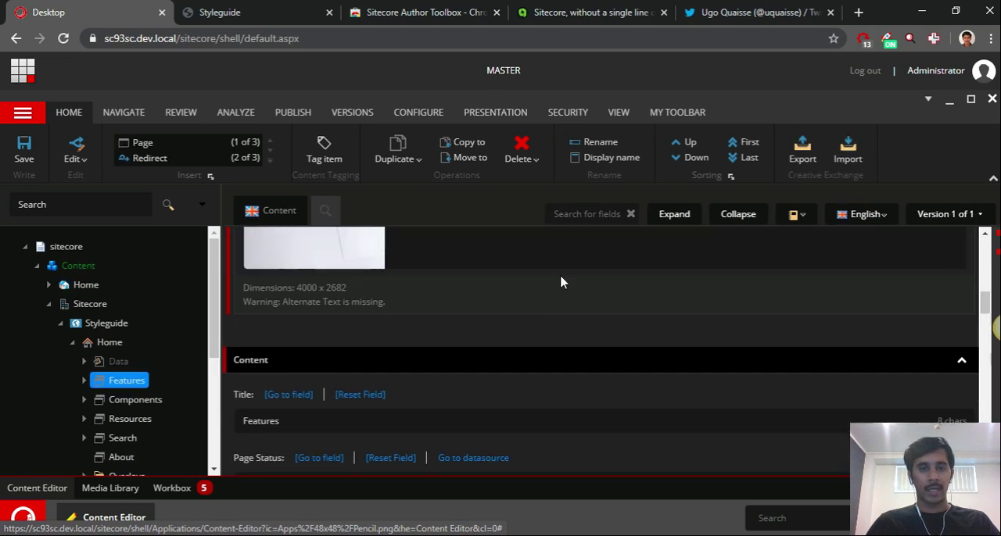
pyautogui.scroll(1, 558, 286)
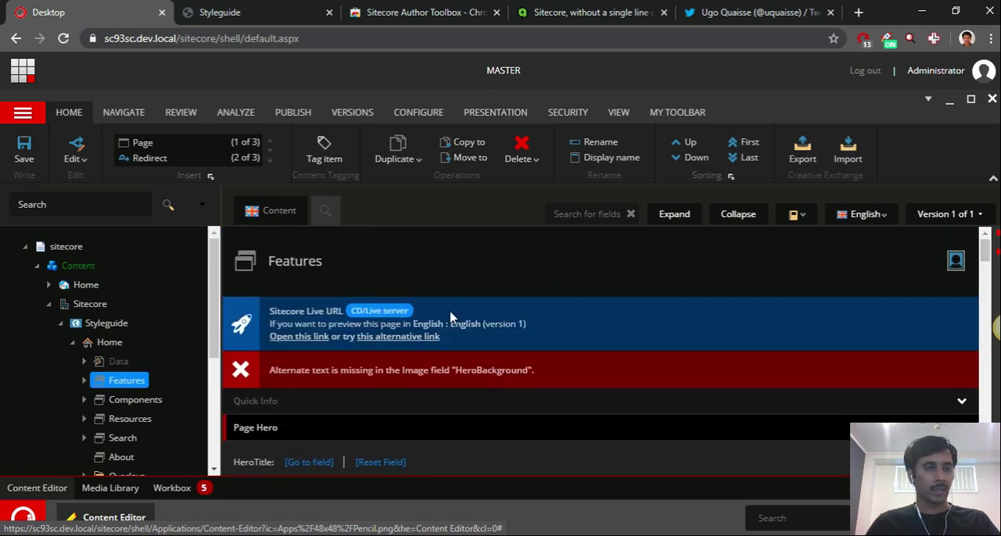
# Return to the Launchpad and open the Workbox to view the items pending in the workflow
pyautogui.click(26, 74)
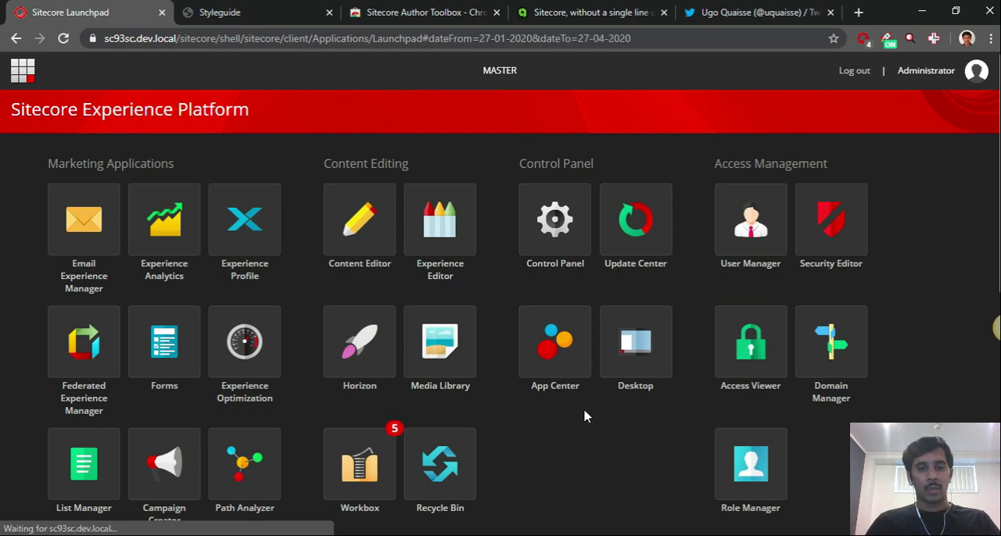
pyautogui.scroll(-2, 573, 398)
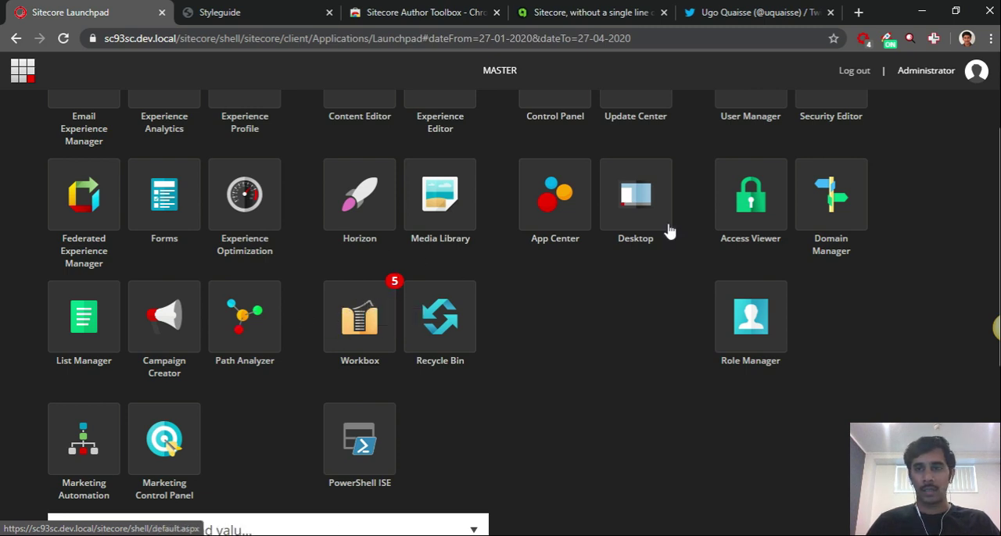
pyautogui.click(366, 330)
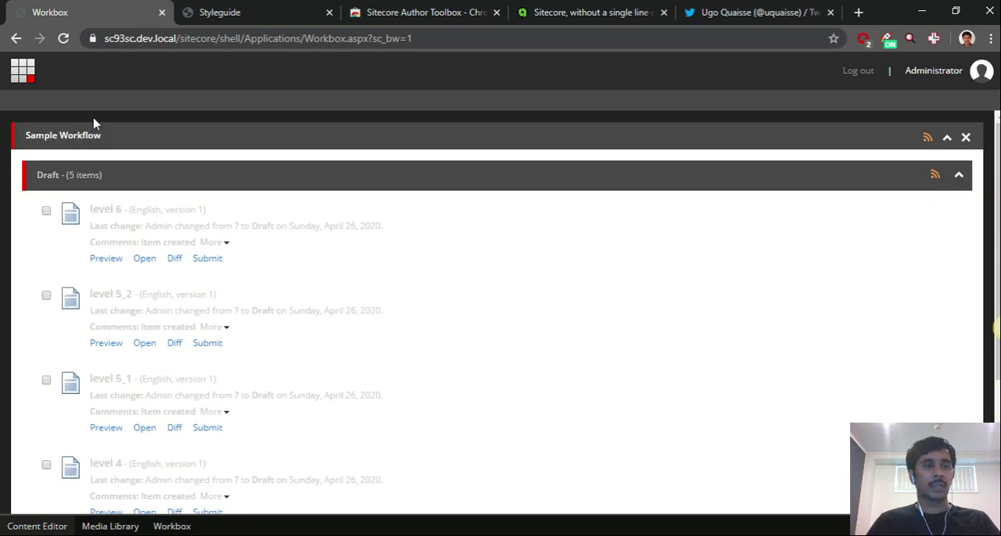
# Go back through the Launchpad to the Desktop and reopen the Content Editor
pyautogui.click(24, 75)
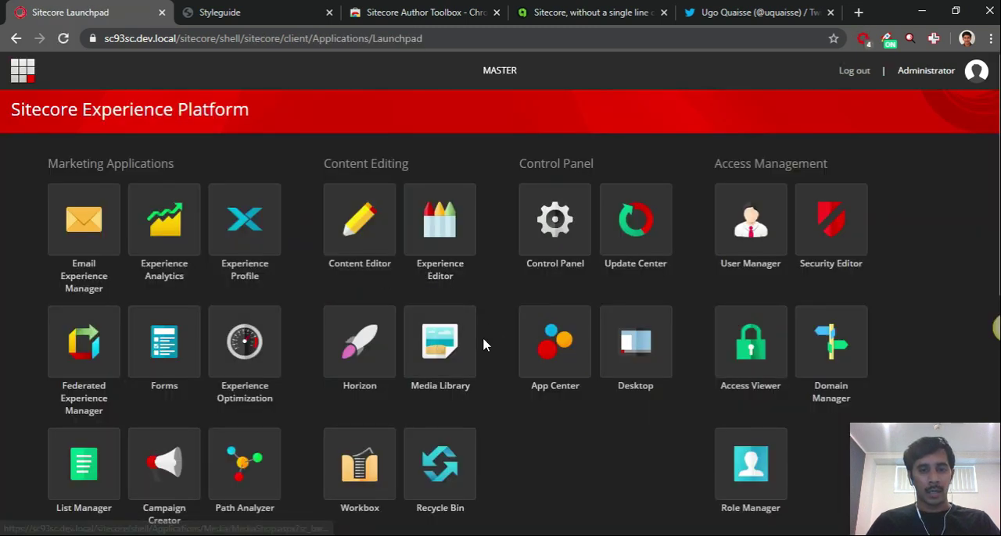
pyautogui.click(642, 340)
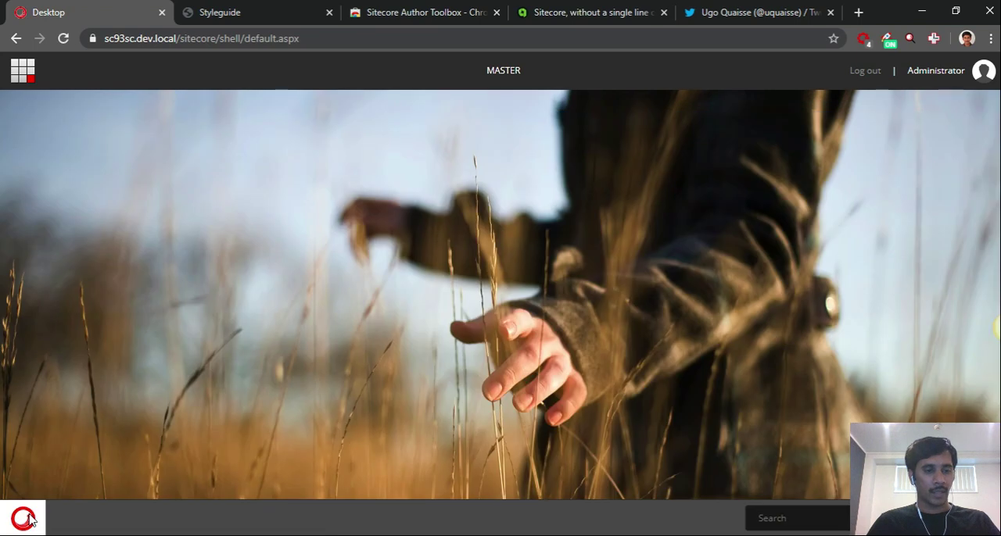
pyautogui.click(22, 518)
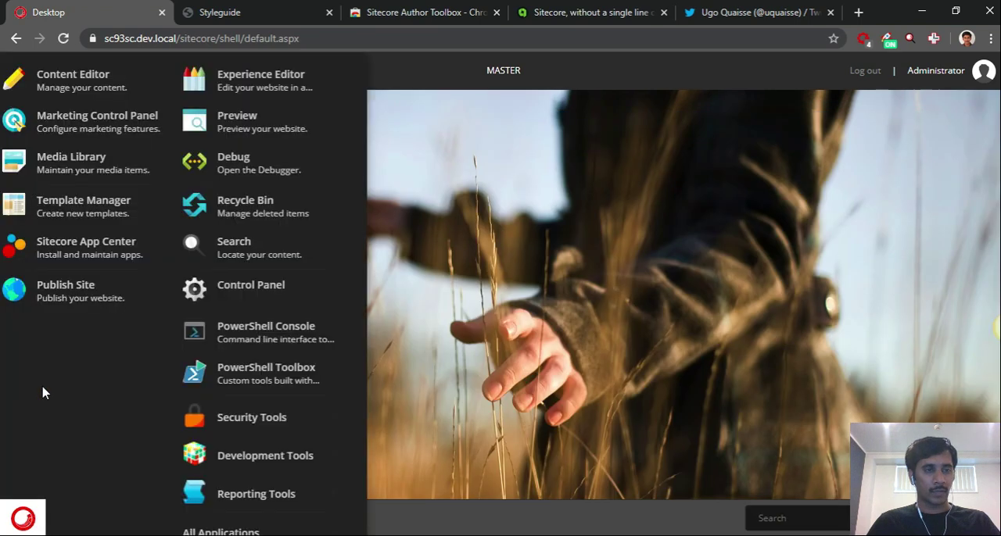
pyautogui.click(61, 93)
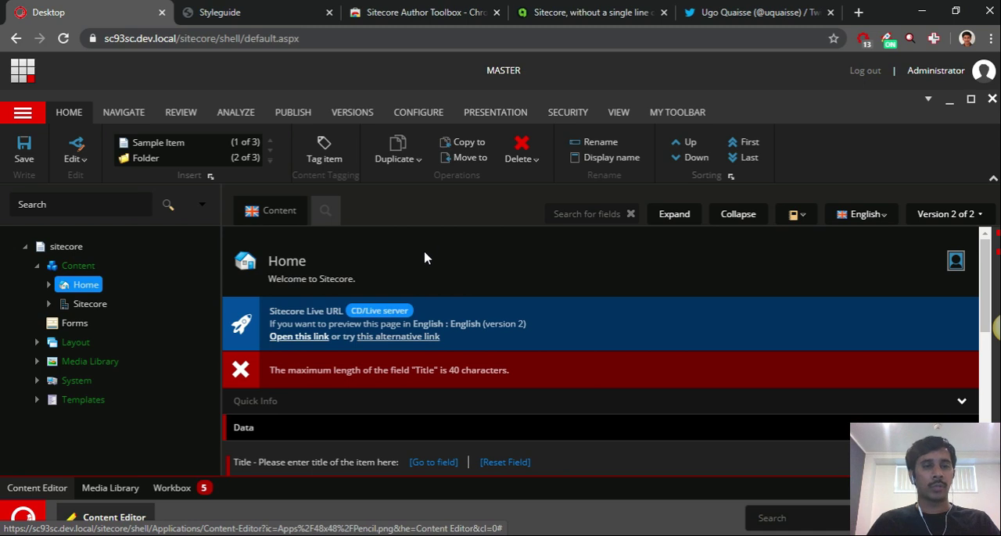
# Open the Features item under Sitecore > Styleguide > Home and go to its rich text Content field
pyautogui.click(49, 304)
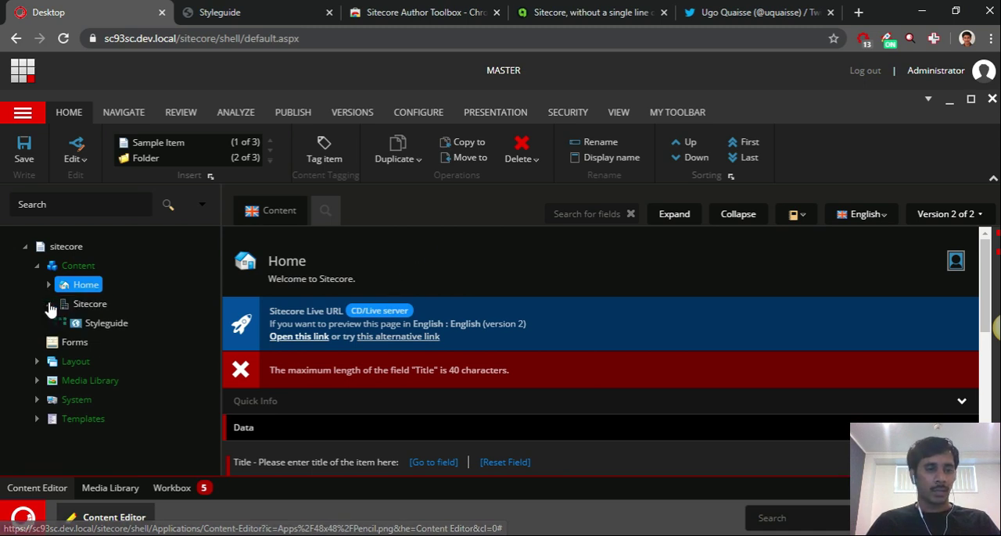
pyautogui.click(60, 323)
pyautogui.scroll(-1, 33, 385)
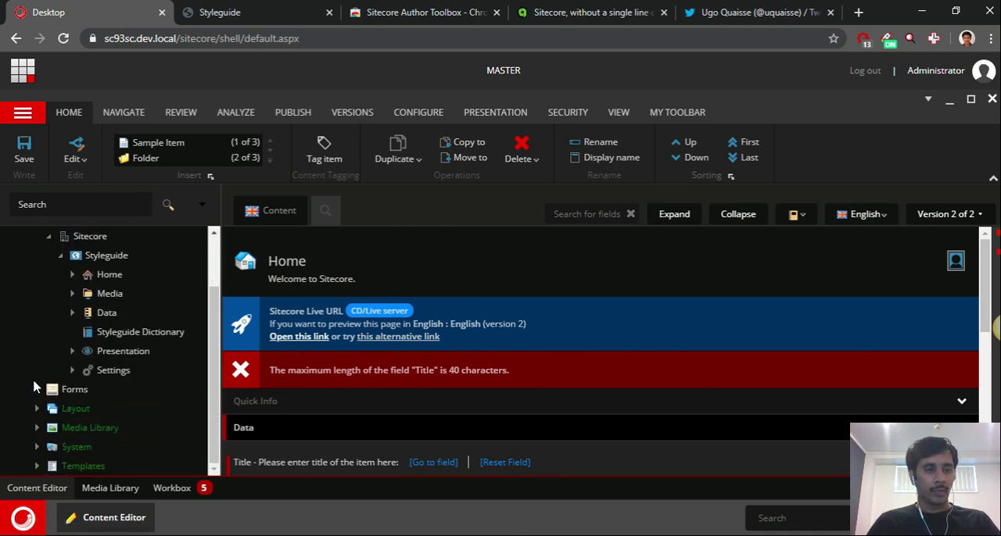
pyautogui.click(73, 275)
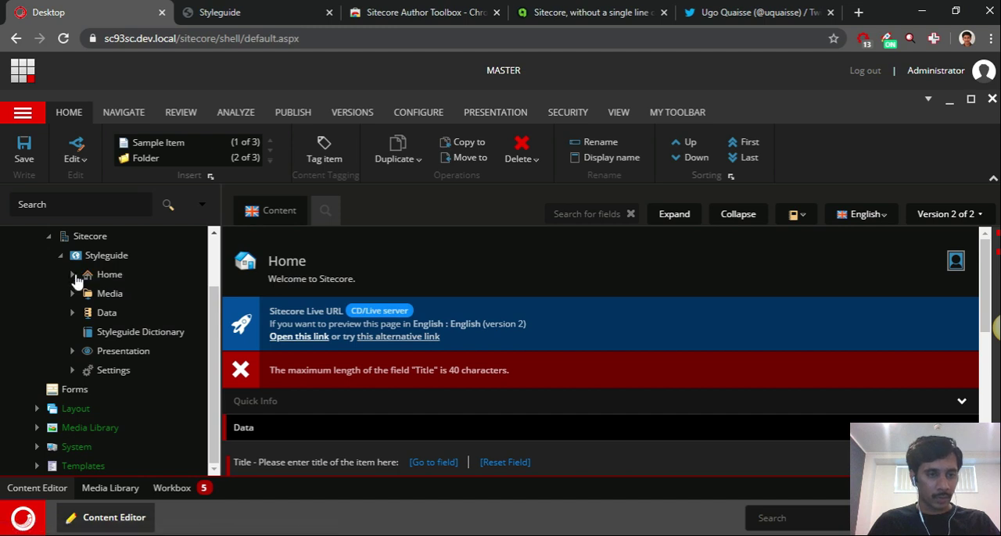
pyautogui.click(125, 317)
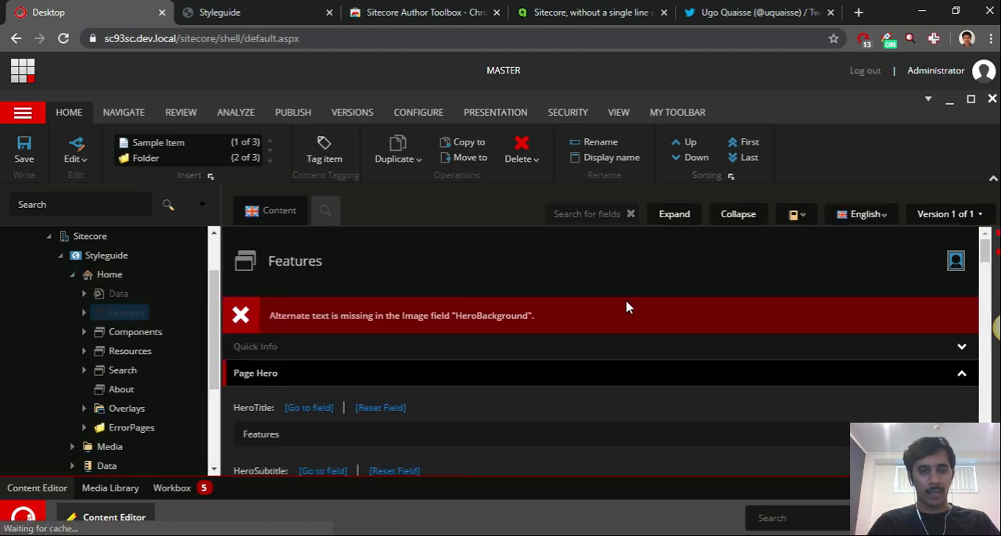
pyautogui.scroll(-3, 632, 303)
pyautogui.scroll(-6, 632, 303)
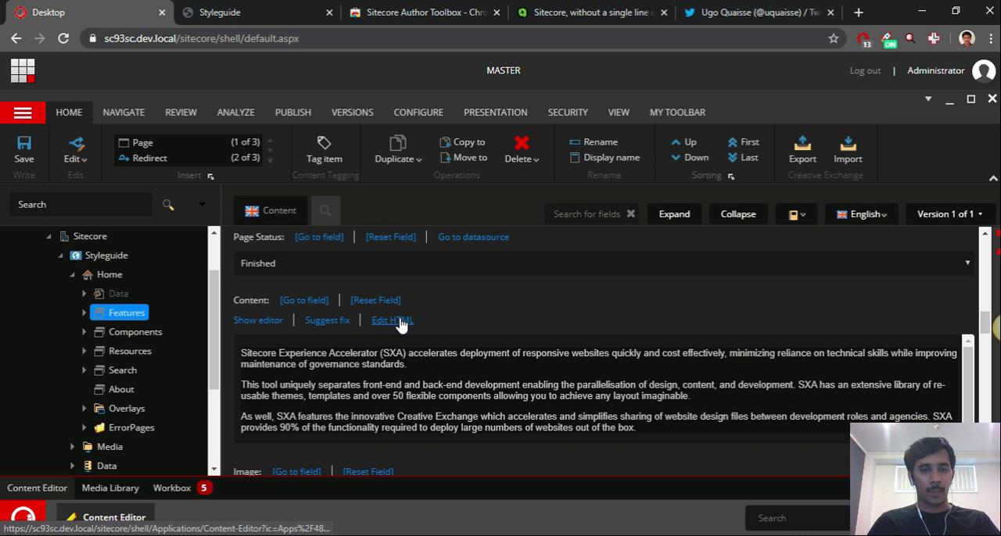
# View the HTML source of the Features Content field in the Rich Text Editor, then close the editor without accepting changes
pyautogui.click(264, 323)
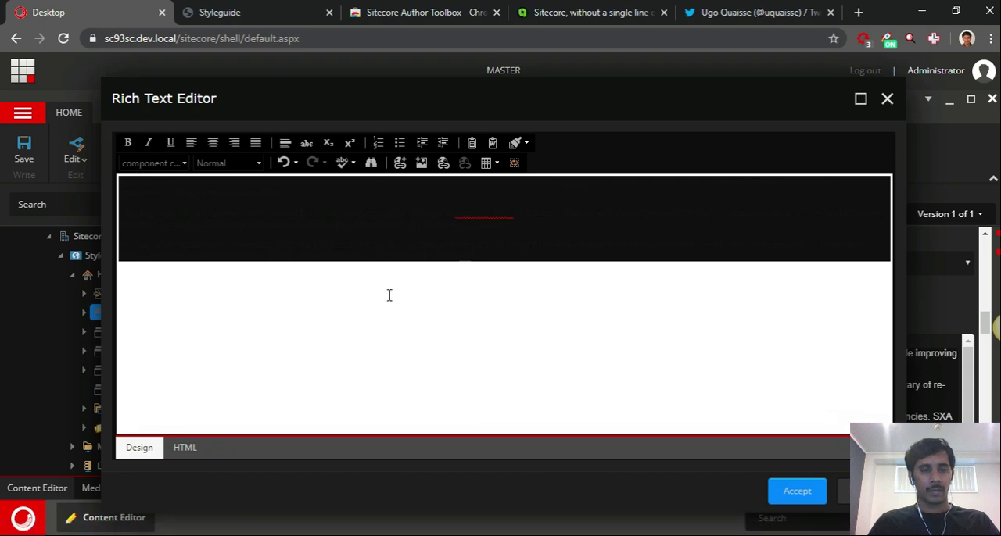
pyautogui.click(186, 448)
pyautogui.moveTo(249, 341); pyautogui.dragTo(135, 182)
pyautogui.click(243, 341)
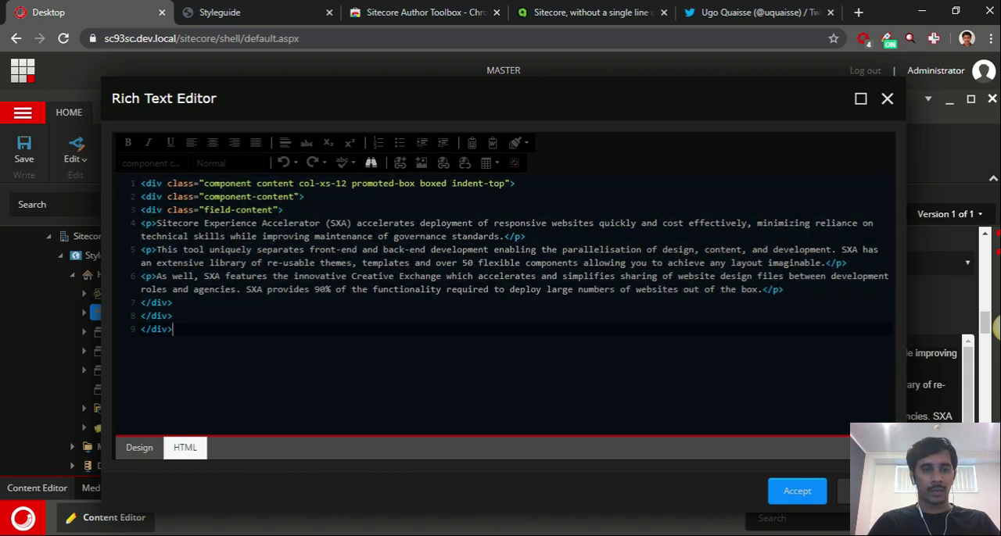
pyautogui.moveTo(142, 183); pyautogui.dragTo(292, 331)
pyautogui.click(292, 332)
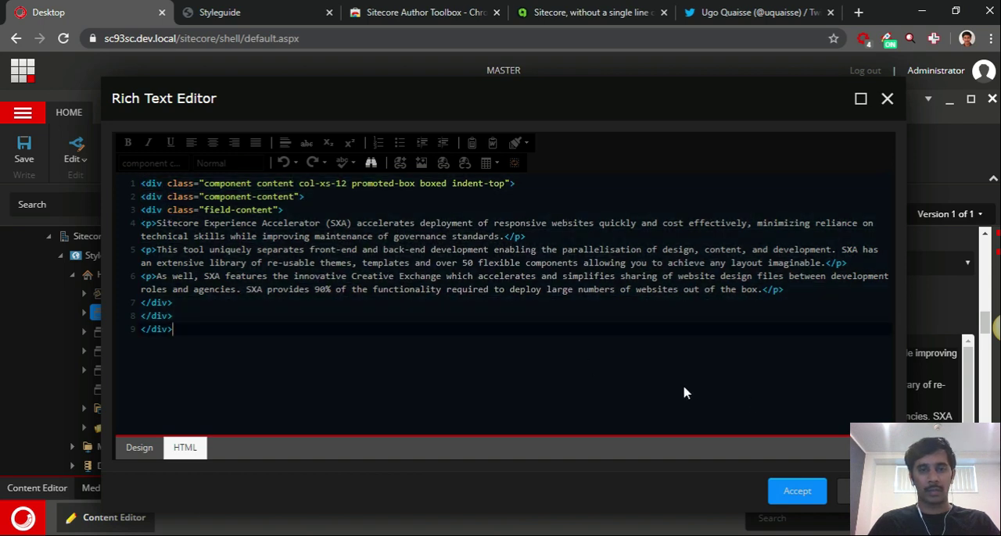
pyautogui.click(886, 97)
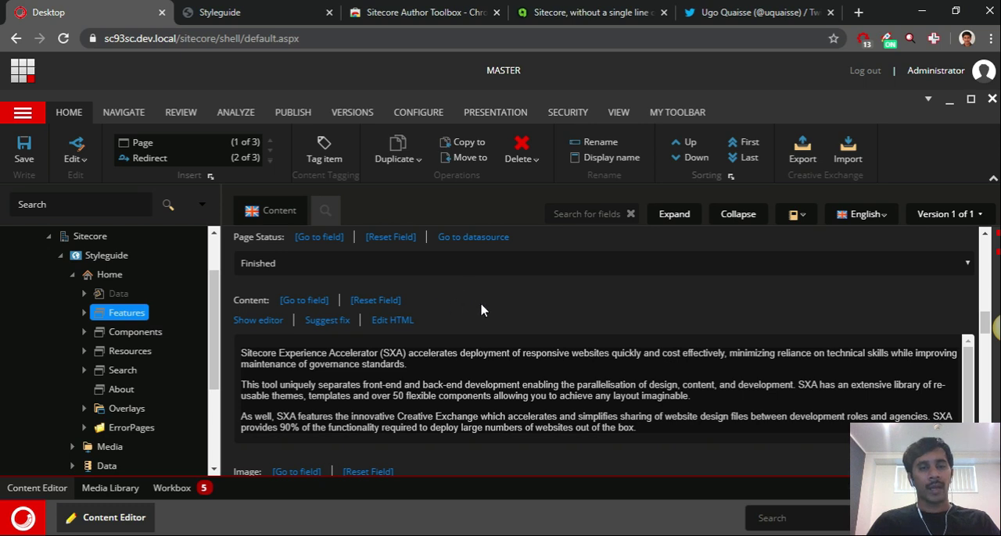
# In the Home item under Styleguide, set the Title to "Styleguide is the most useful SXA tool for developers"
pyautogui.click(102, 276)
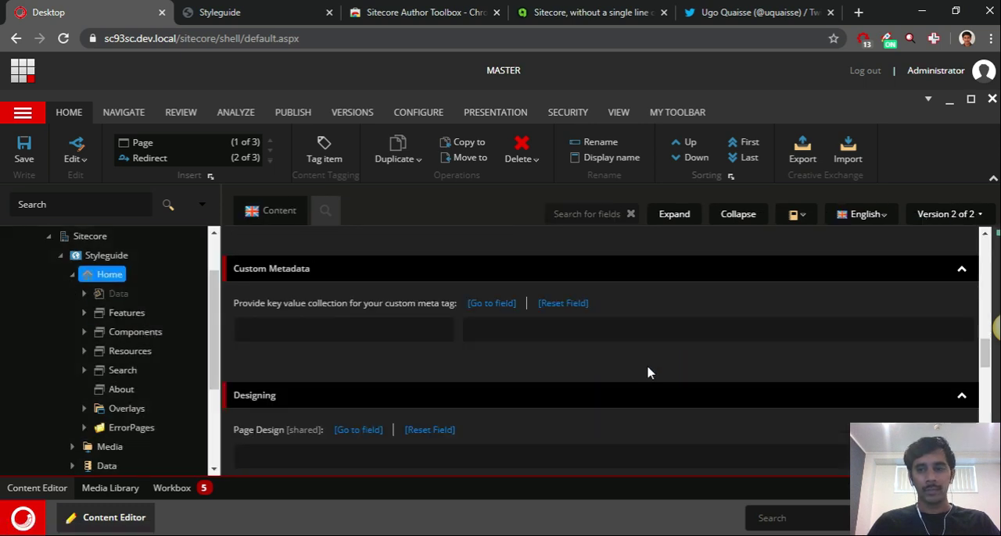
pyautogui.scroll(-2, 636, 366)
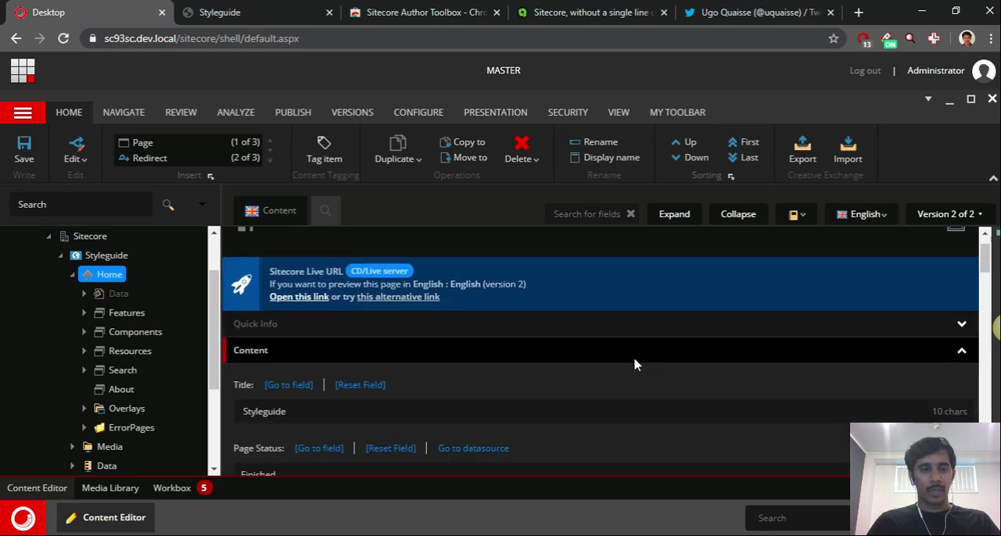
pyautogui.click(303, 304)
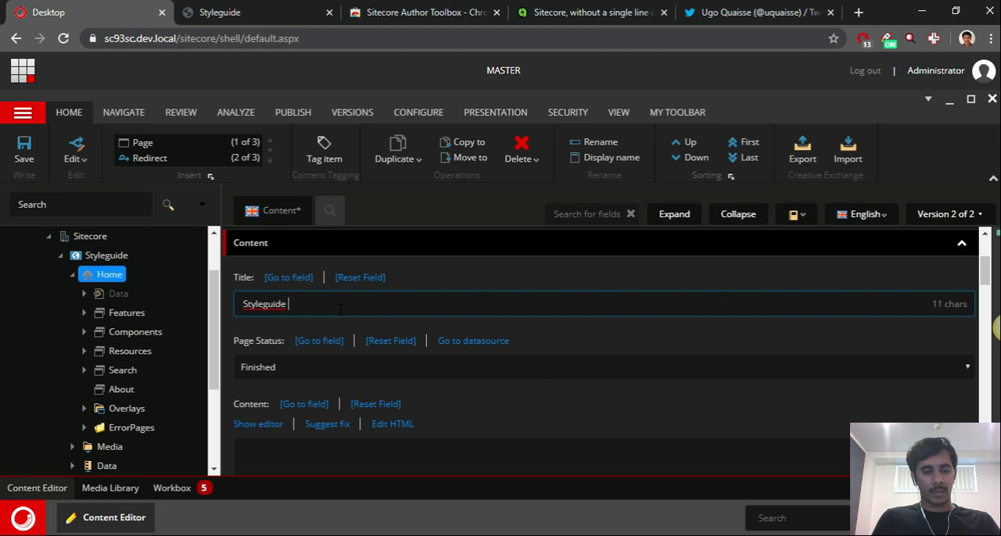
pyautogui.write('is the most useful SXA tool for dev')
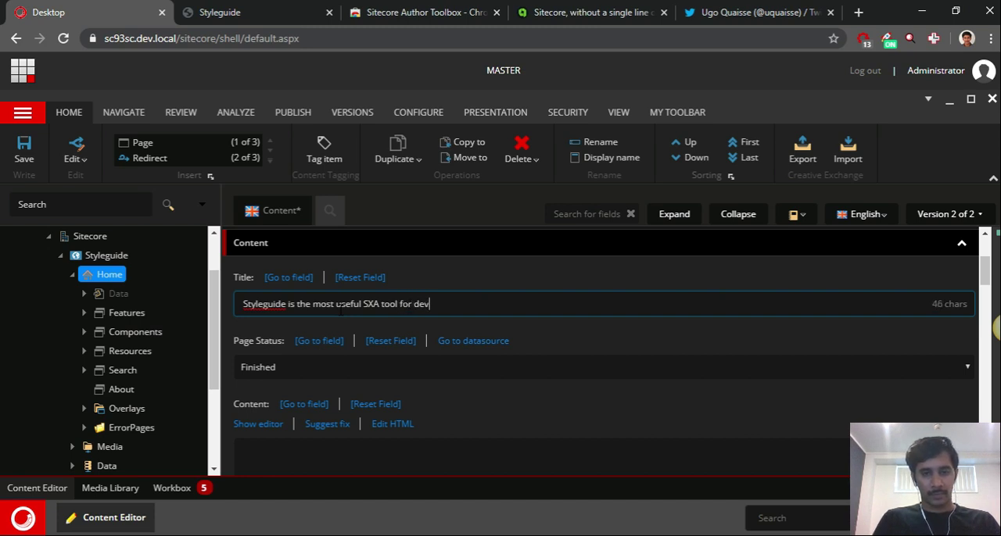
pyautogui.write('opers')
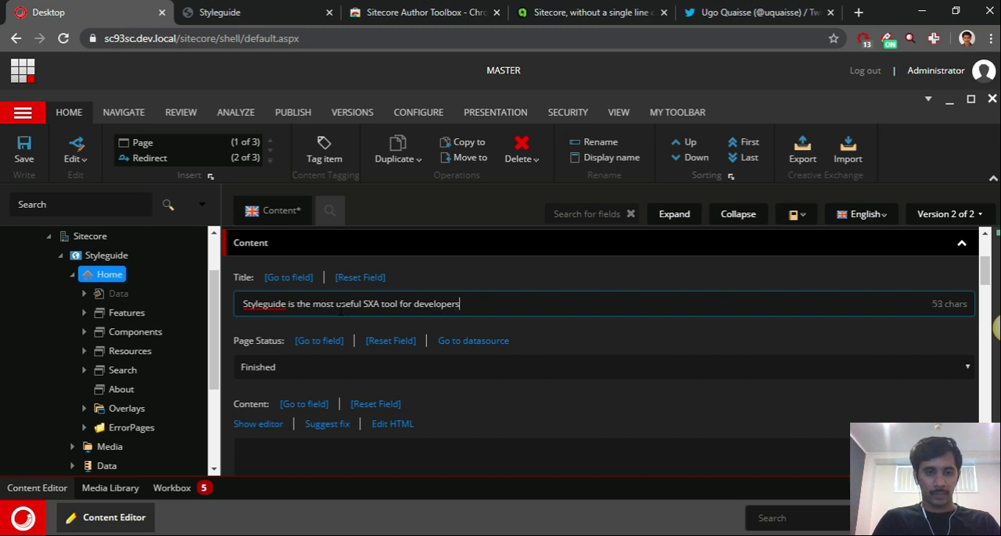
# Replace the word "tool" with "example" in the Home item's Title
pyautogui.hotkey('ctrl', 'shift', 'Right')
pyautogui.write('example')
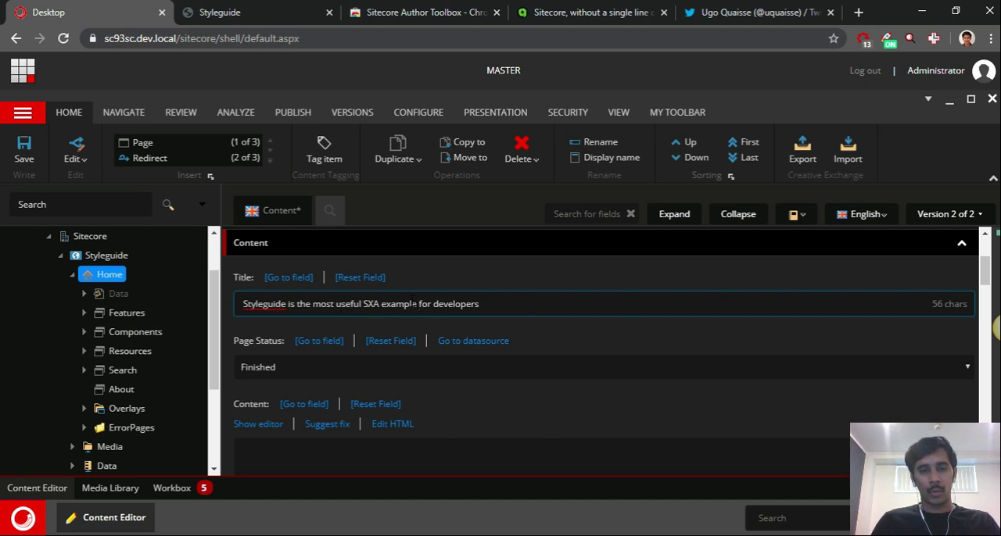
pyautogui.moveTo(420, 303); pyautogui.dragTo(520, 317)
pyautogui.click(559, 297)
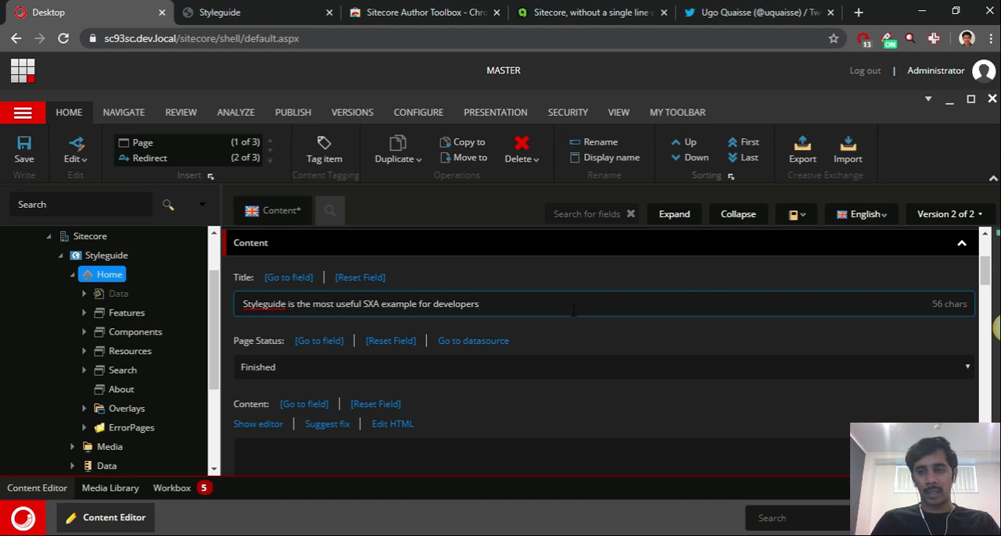
pyautogui.scroll(2, 592, 331)
pyautogui.scroll(-1, 592, 332)
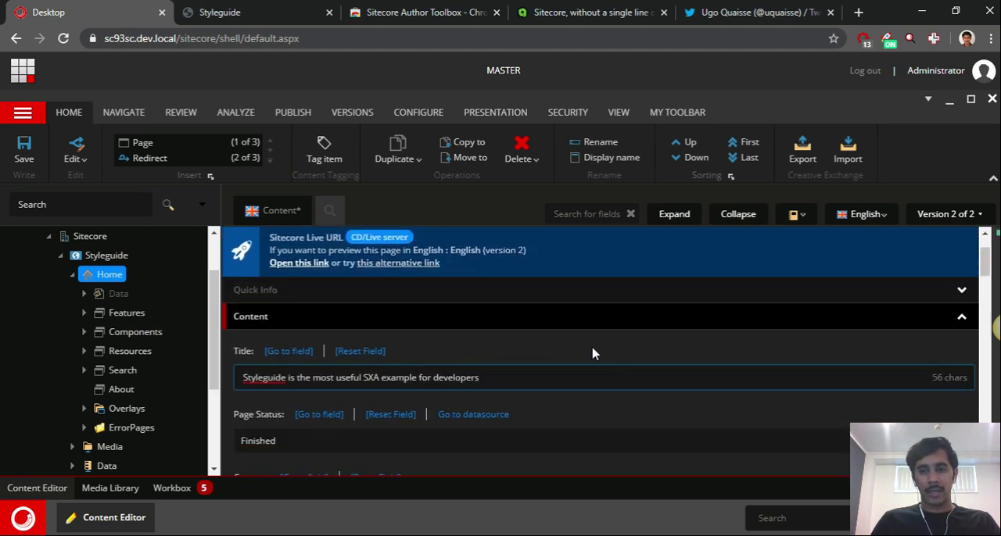
pyautogui.scroll(1, 602, 355)
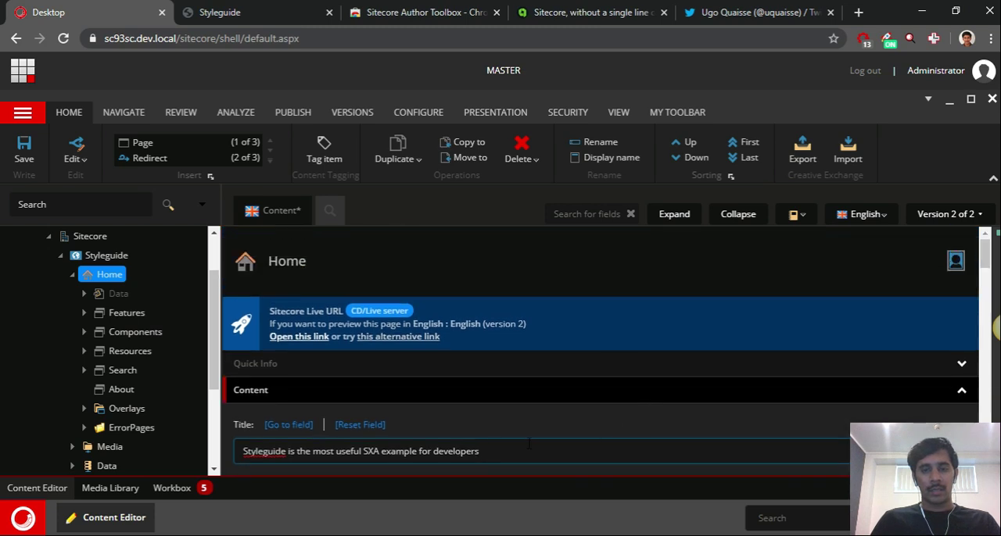
# Leave the Home item's Title field and review the validation feedback on its length
pyautogui.click(546, 412)
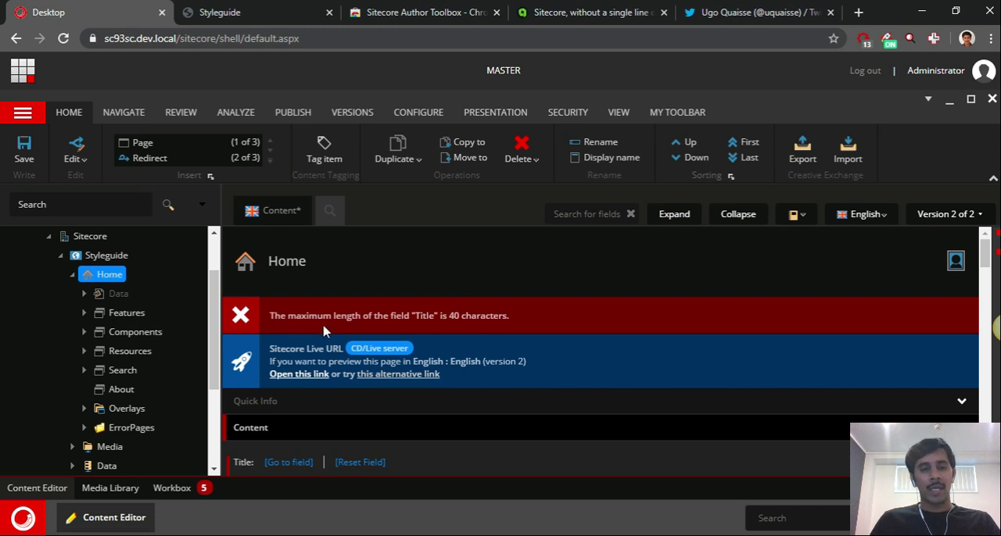
pyautogui.scroll(-1, 497, 340)
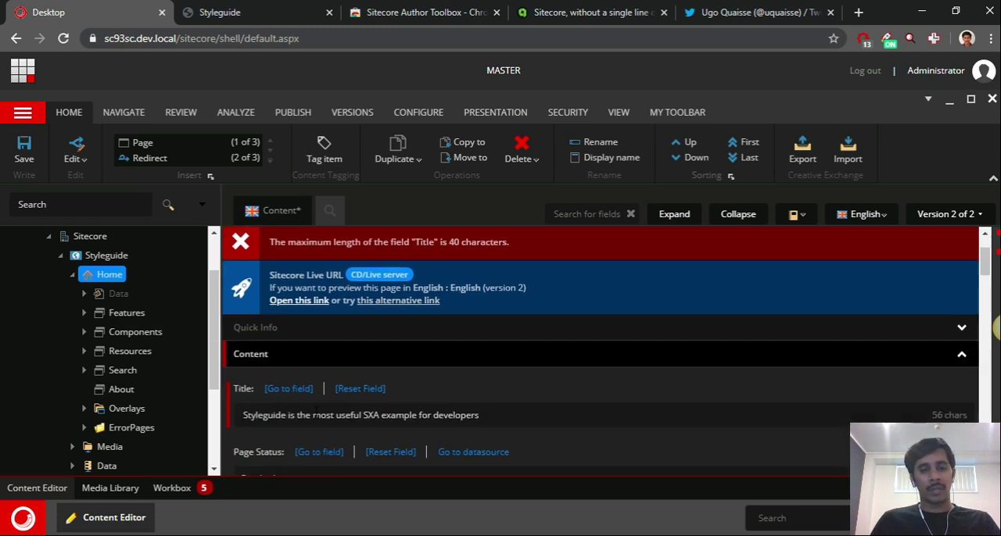
pyautogui.scroll(1, 608, 378)
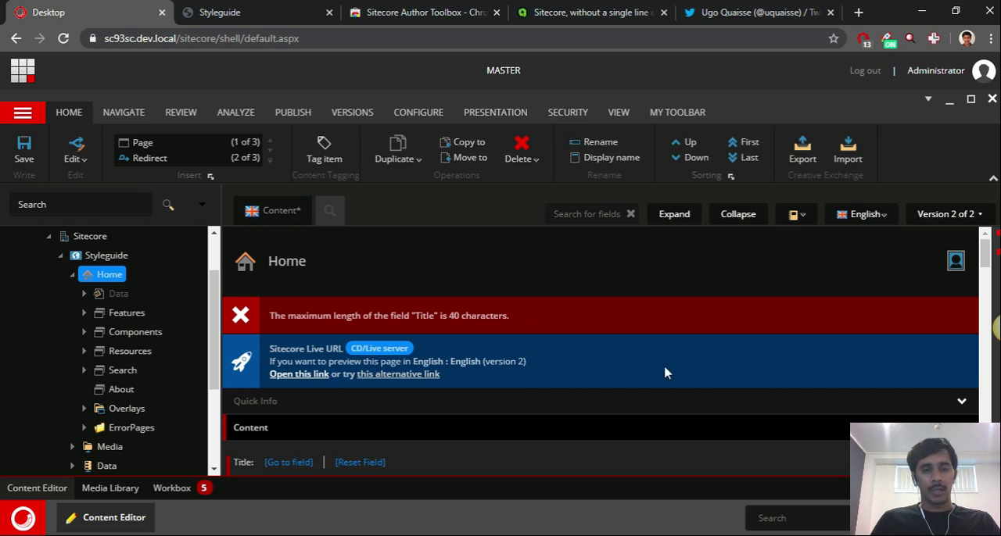
# Clear the Home item's Page Status and save to check its validation feedback
pyautogui.scroll(-3, 663, 369)
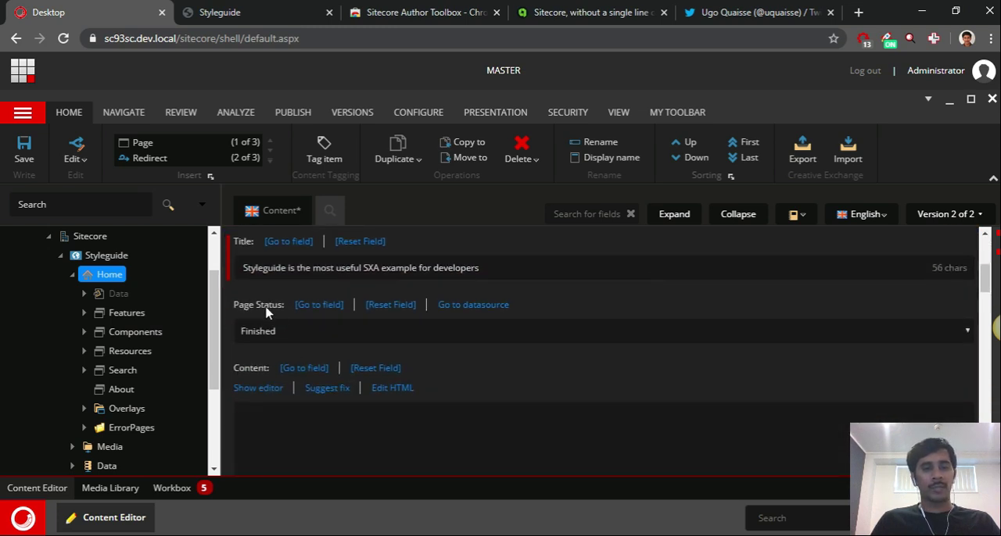
pyautogui.click(308, 341)
pyautogui.click(302, 353)
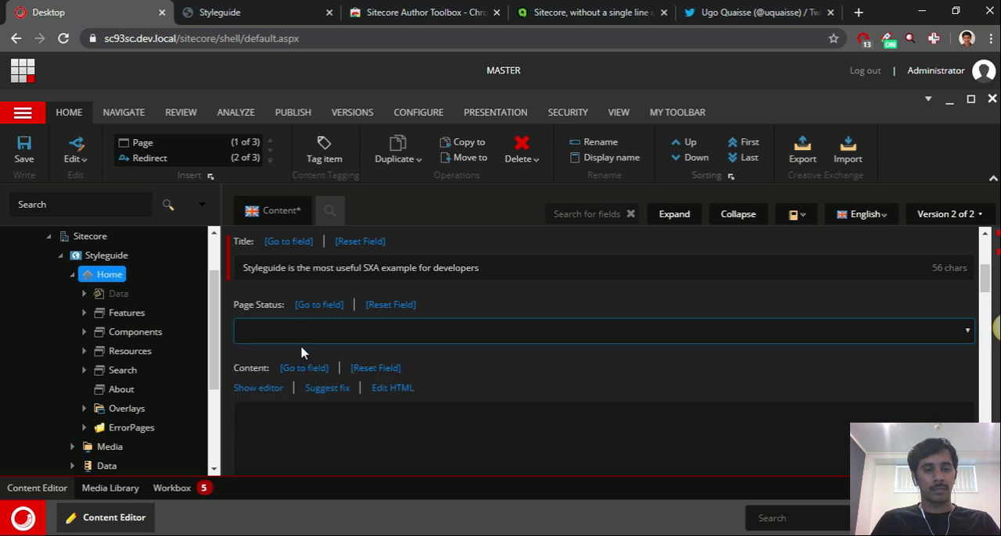
pyautogui.hotkey('ctrl', 's')
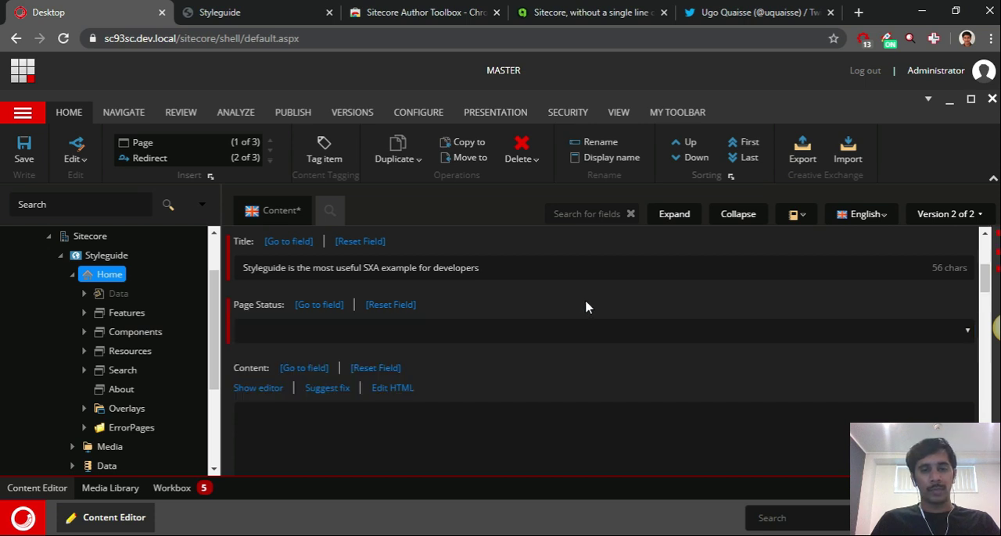
pyautogui.scroll(1, 383, 311)
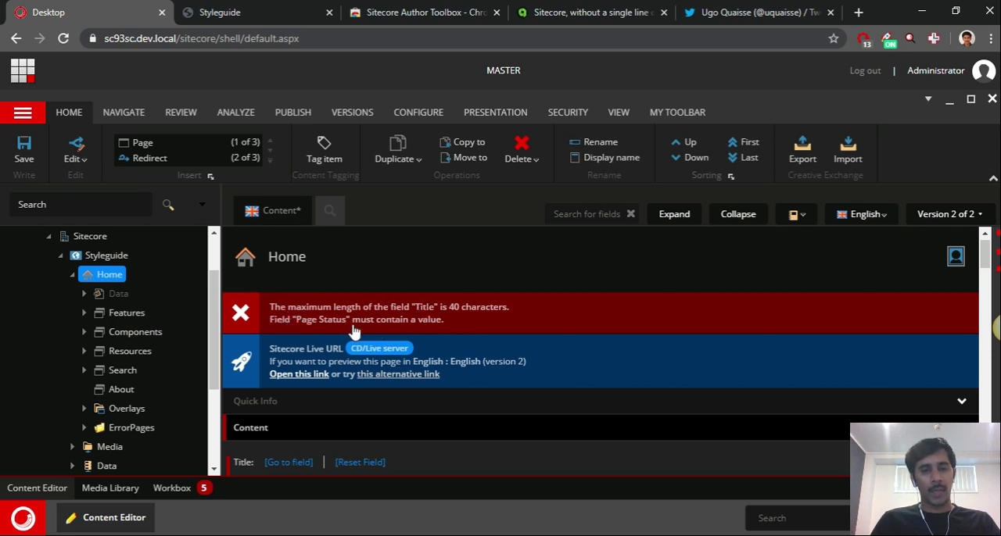
# Shorten the Home item's Title to "Styleguide is the most useful SXA" and save the item
pyautogui.scroll(-2, 547, 313)
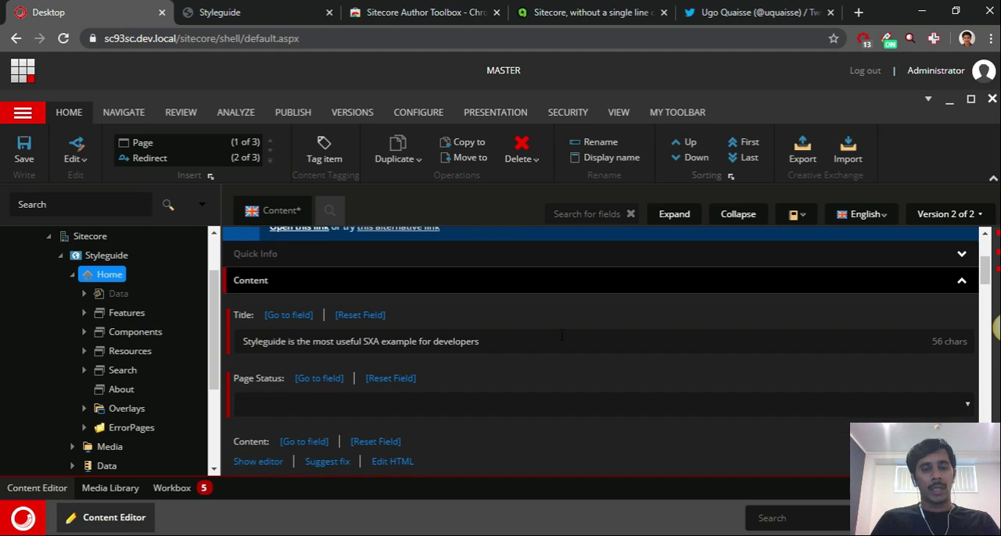
pyautogui.click(547, 336)
pyautogui.hotkey('ctrl', 'shift', 'Left')
pyautogui.hotkey('ctrl', 'shift', 'Left')
pyautogui.hotkey('ctrl', 'shift', 'Left')
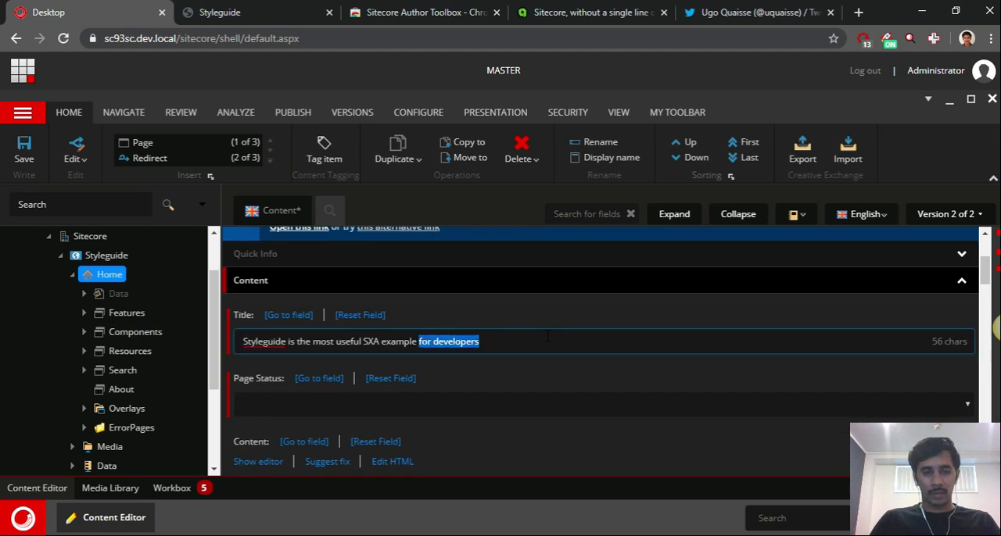
pyautogui.press('BackSpace')
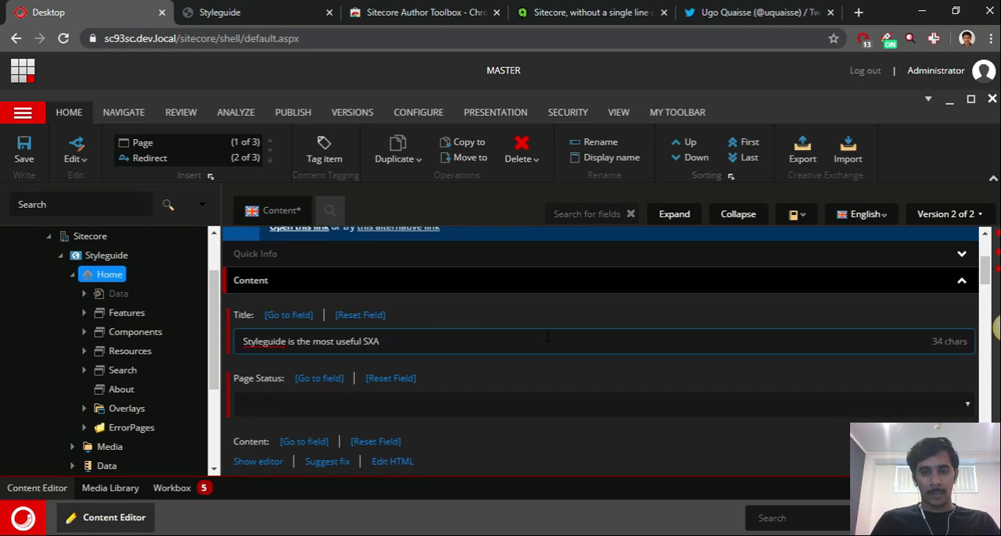
pyautogui.hotkey('ctrl', 's')
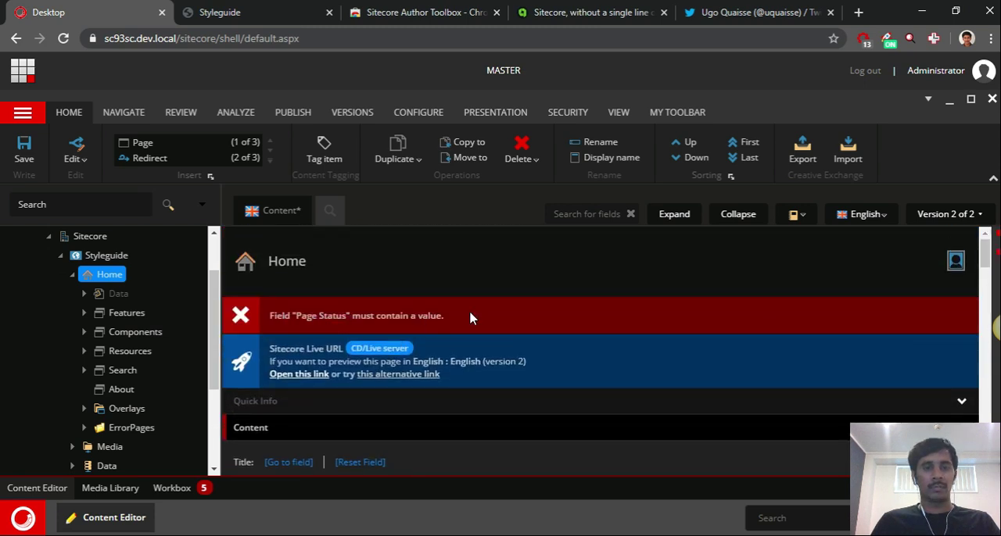
# Set the Home item's Page Status to Finished and check the item's validation feedback again
pyautogui.scroll(-2, 604, 306)
pyautogui.click(343, 413)
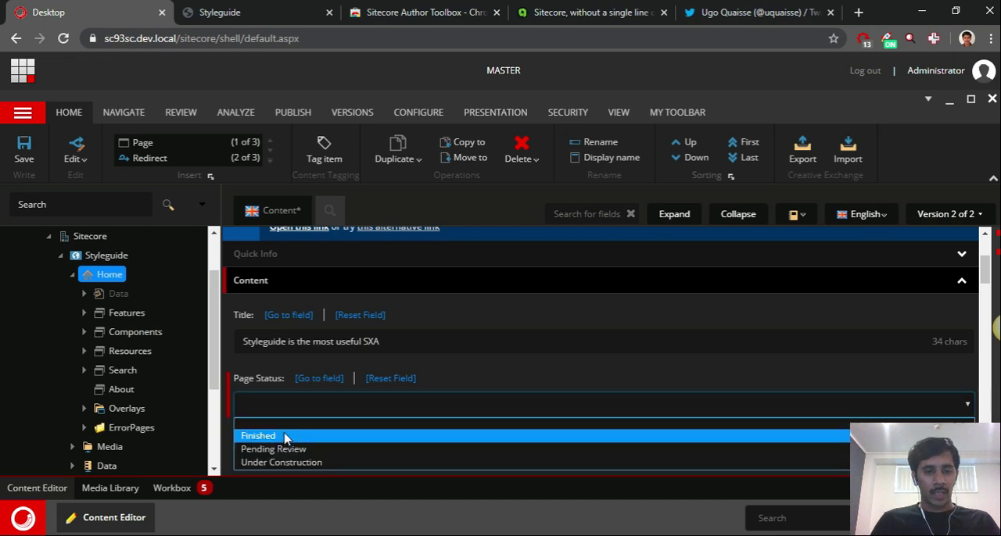
pyautogui.click(283, 437)
pyautogui.scroll(-1, 623, 297)
pyautogui.scroll(3, 599, 337)
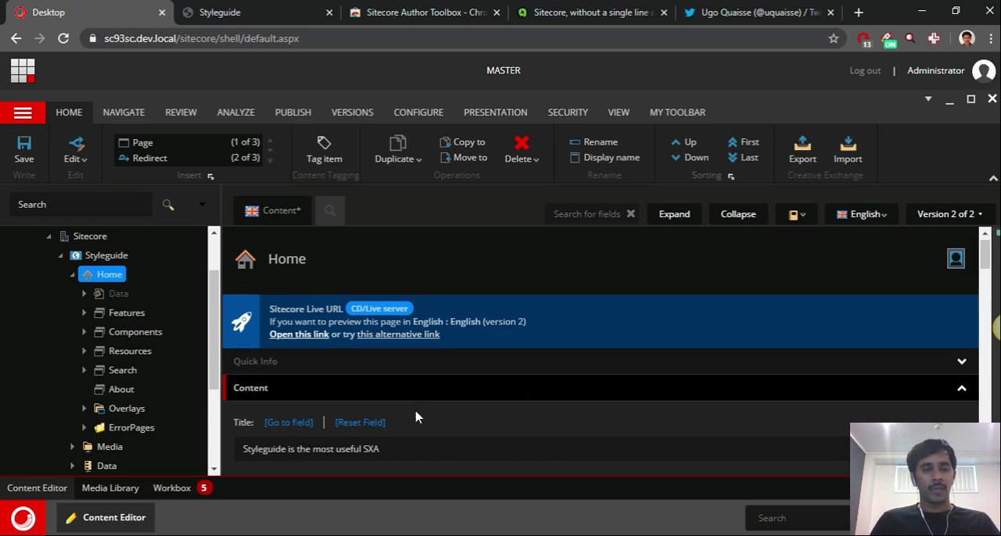
pyautogui.scroll(-2, 295, 346)
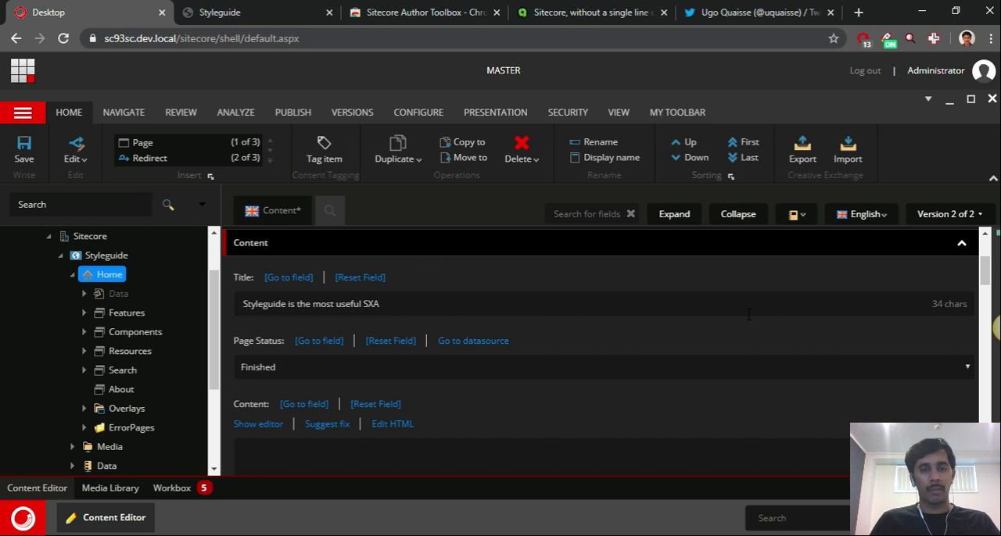
pyautogui.scroll(1, 382, 377)
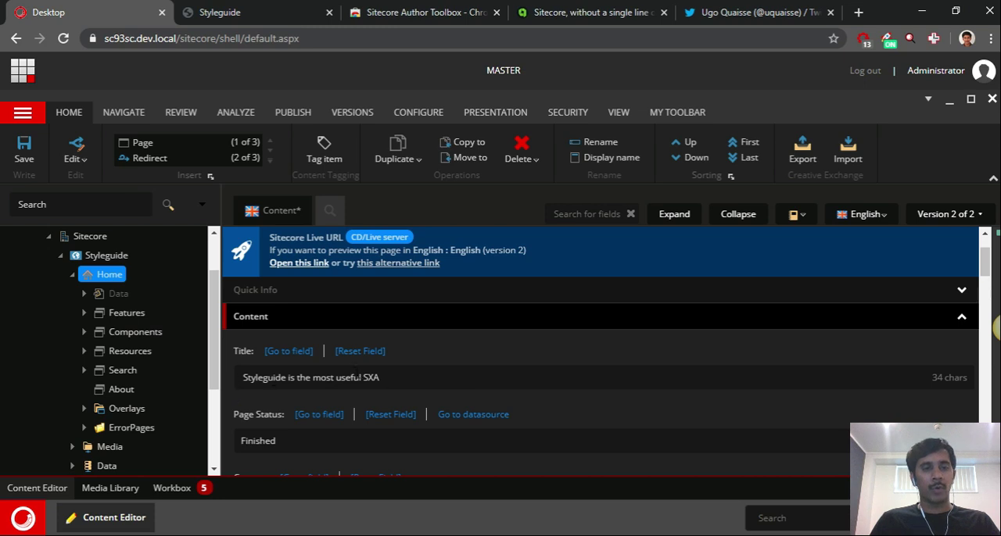
# View the Home item's language versions in the language list and close the list without switching language
pyautogui.scroll(1, 357, 376)
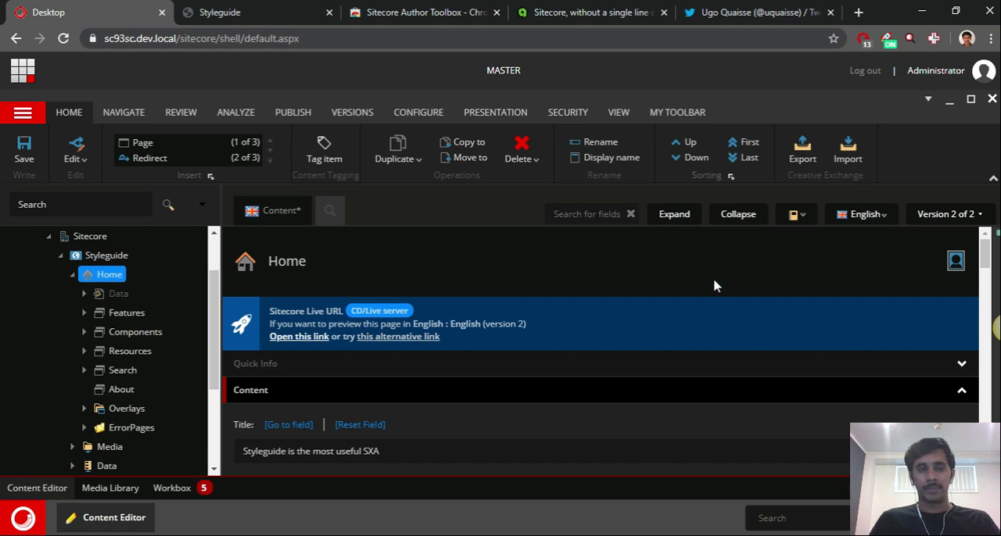
pyautogui.click(884, 222)
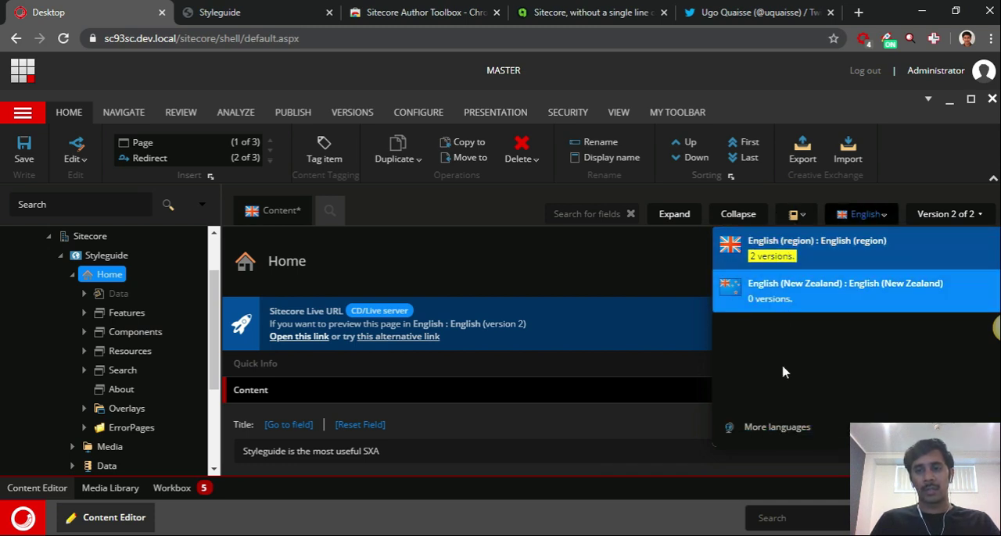
pyautogui.click(444, 221)
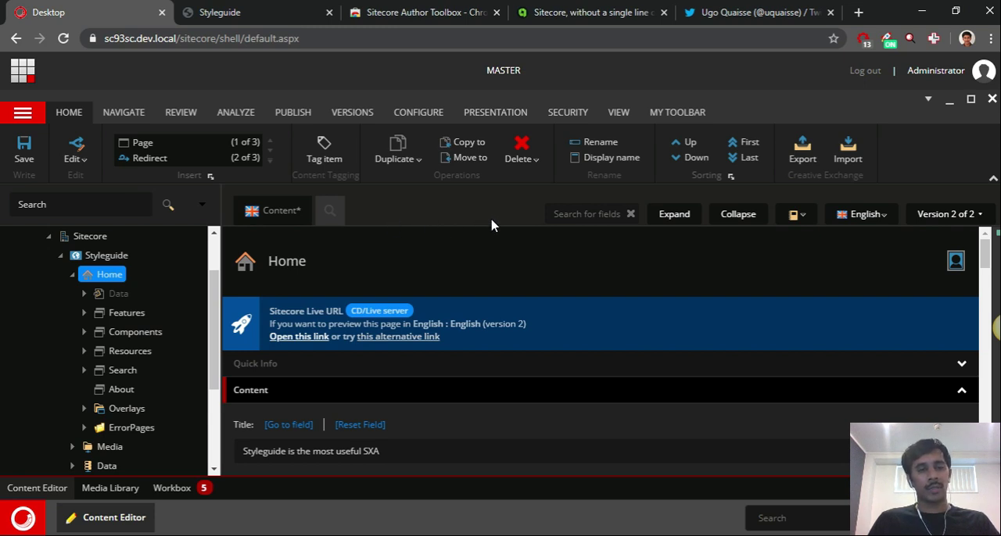
# Open the Security Editor from the Sitecore desktop's Security Tools
pyautogui.click(28, 516)
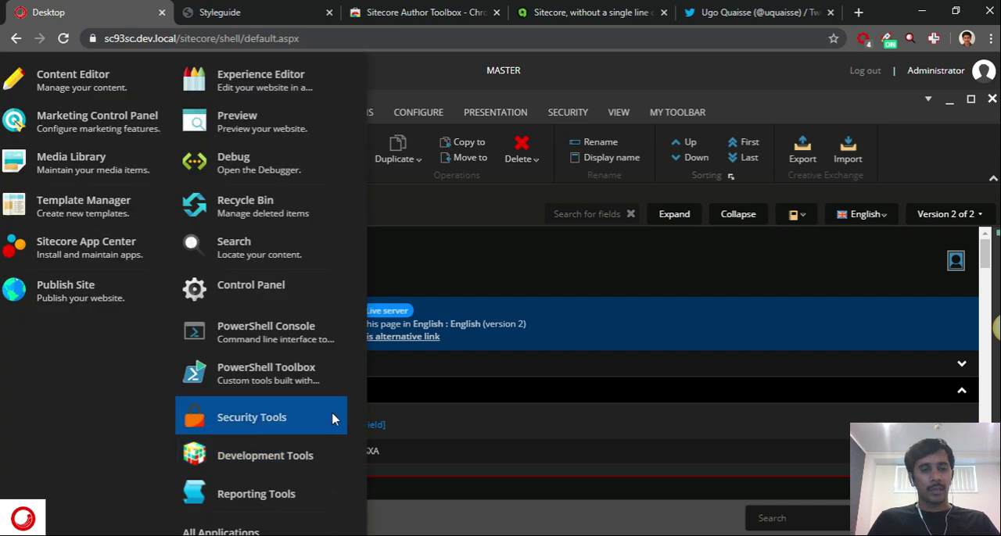
pyautogui.moveTo(336, 416)
pyautogui.click(407, 468)
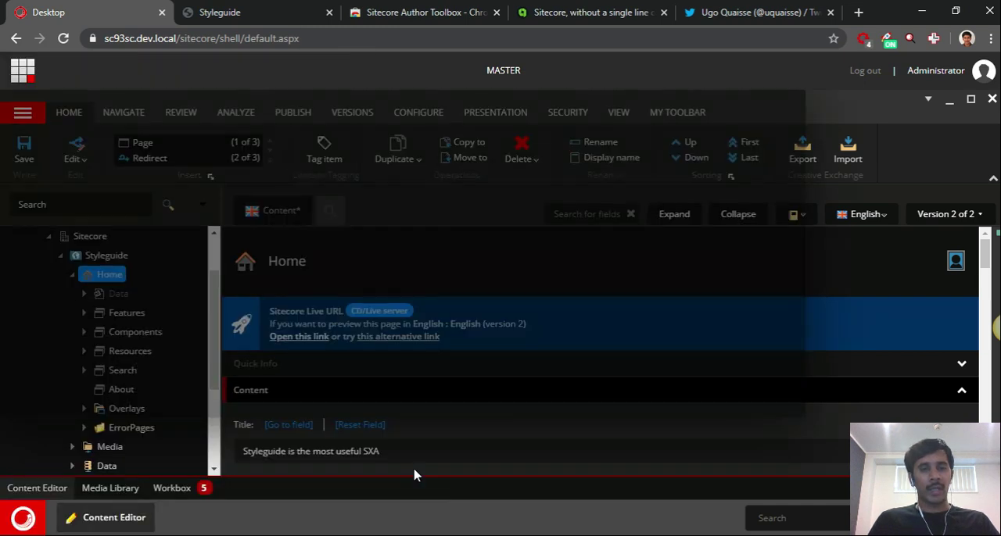
pyautogui.click(763, 123)
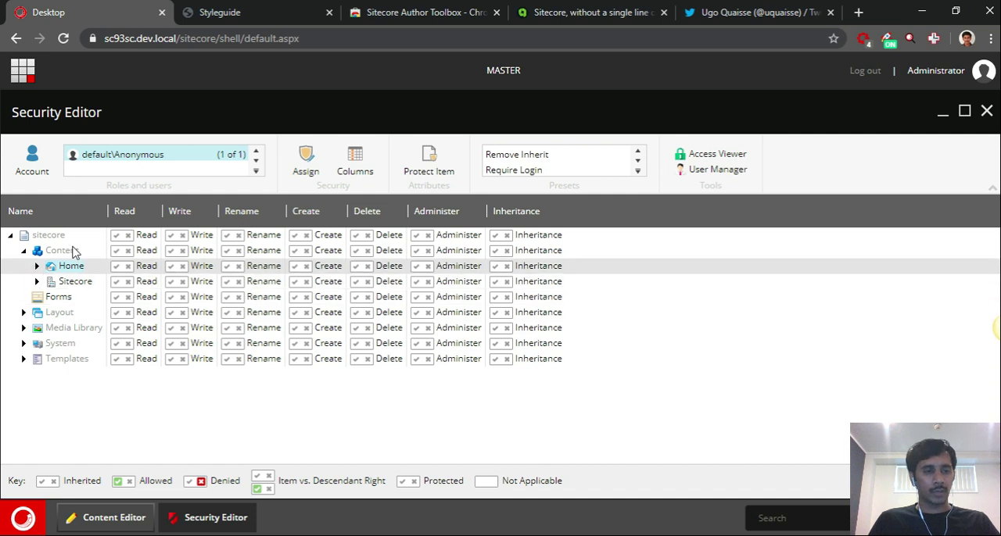
# Expand Home under Content in the Security Editor down to level 4, and collapse it again
pyautogui.click(36, 267)
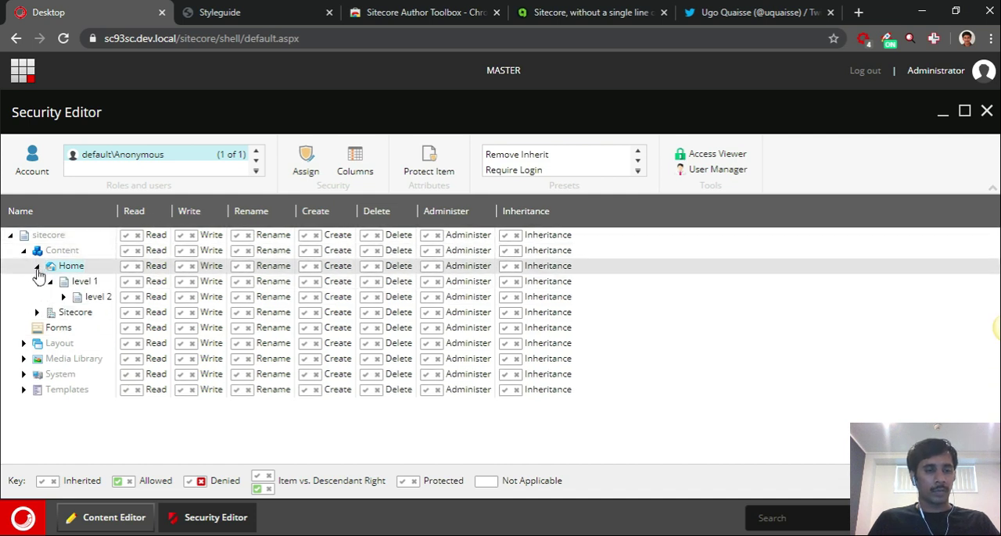
pyautogui.click(63, 298)
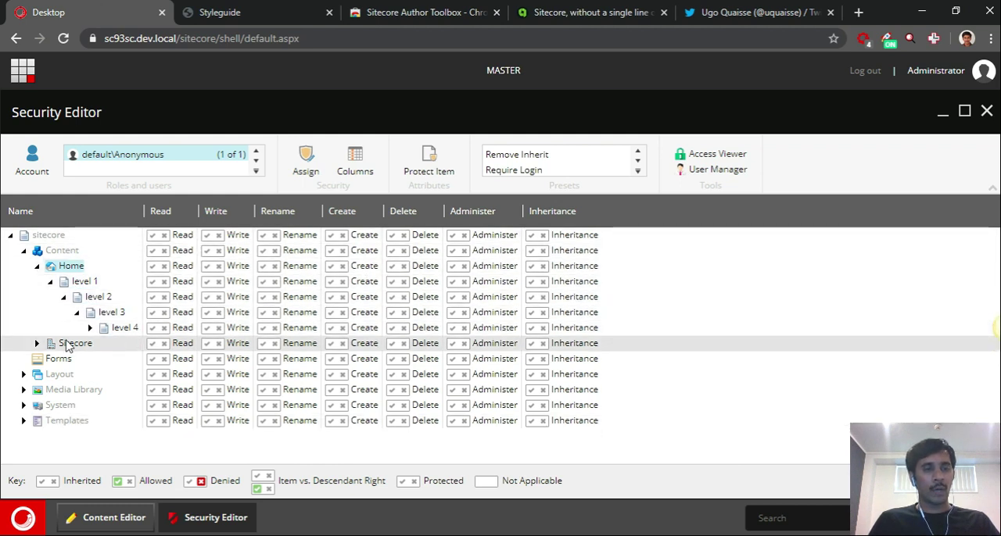
pyautogui.click(37, 266)
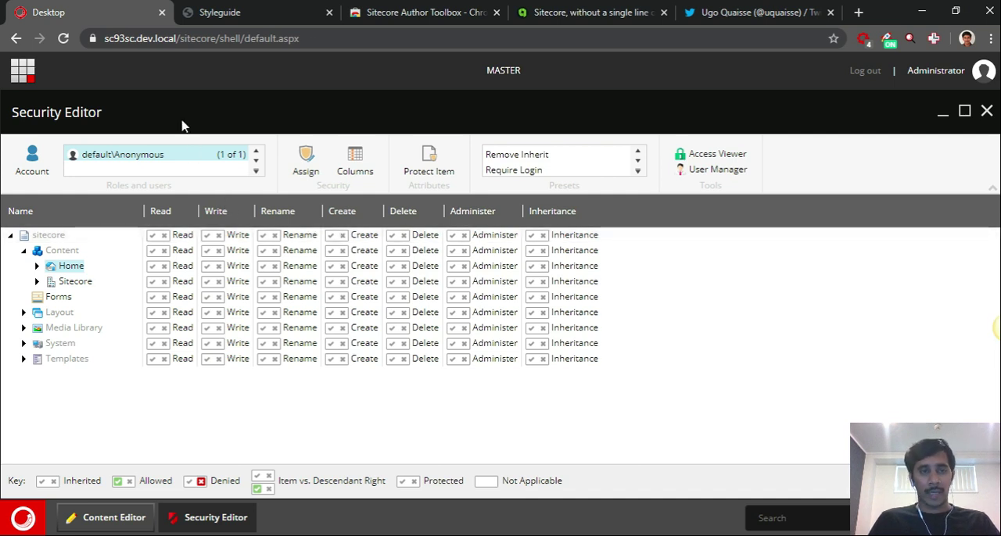
# Switch to the Styleguide page in the Experience Editor, hide its ribbon and show it again
pyautogui.click(261, 11)
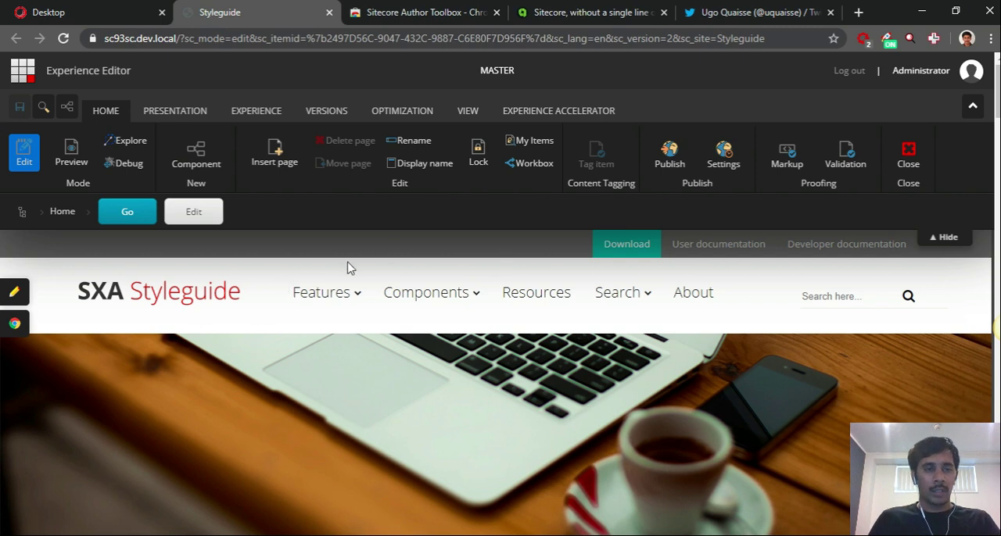
pyautogui.click(946, 241)
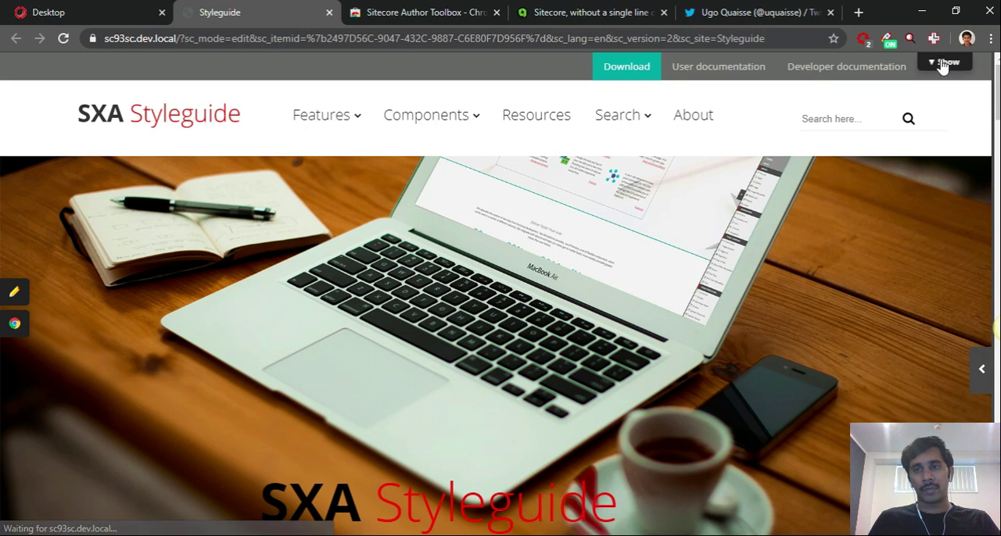
pyautogui.click(946, 63)
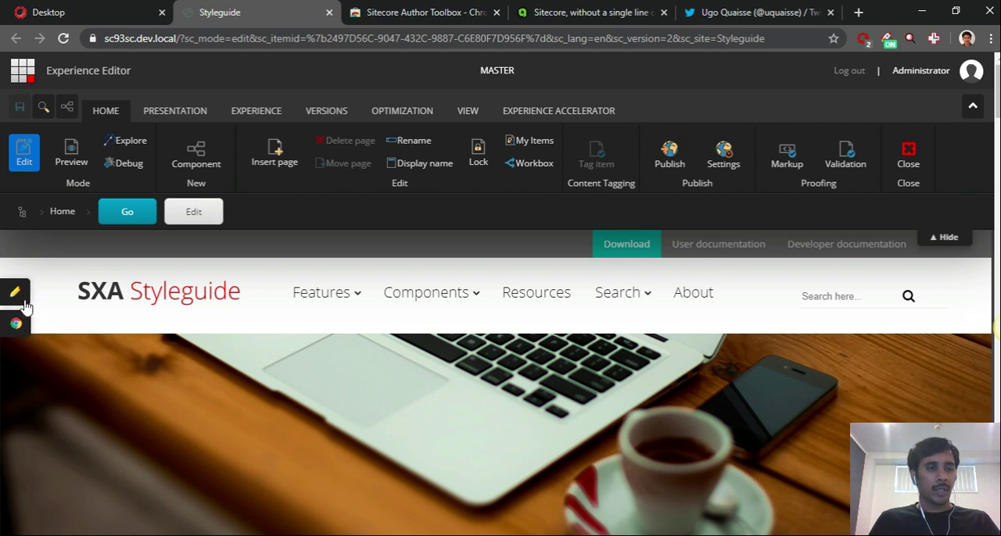
# Open the Styleguide page in Normal Mode in a new tab, view it, and return to the Experience Editor
pyautogui.rightClick(22, 331)
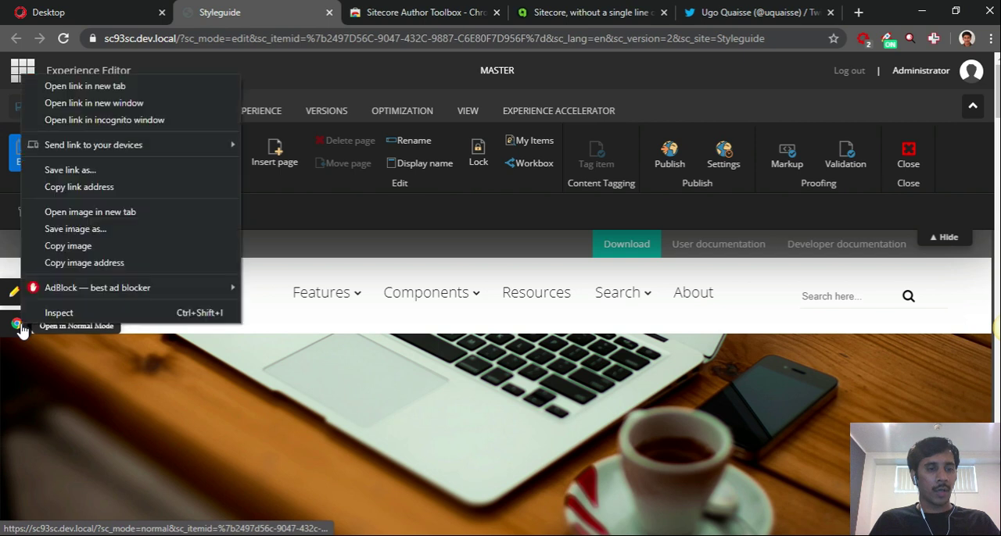
pyautogui.click(119, 86)
pyautogui.click(350, 11)
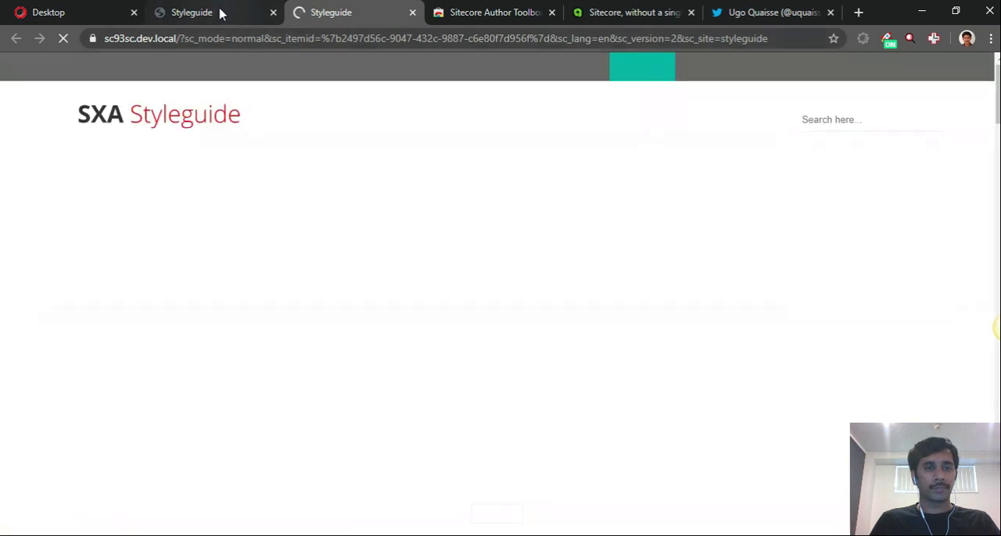
pyautogui.click(220, 13)
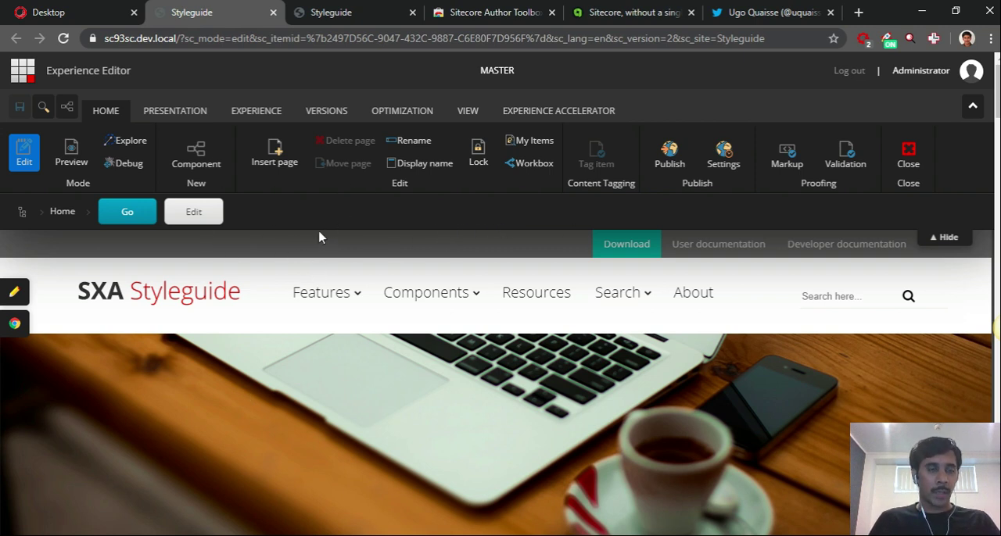
# Show the component placeholders in the Experience Editor and compare them with those in the incognito window, returning to the main window
pyautogui.click(202, 154)
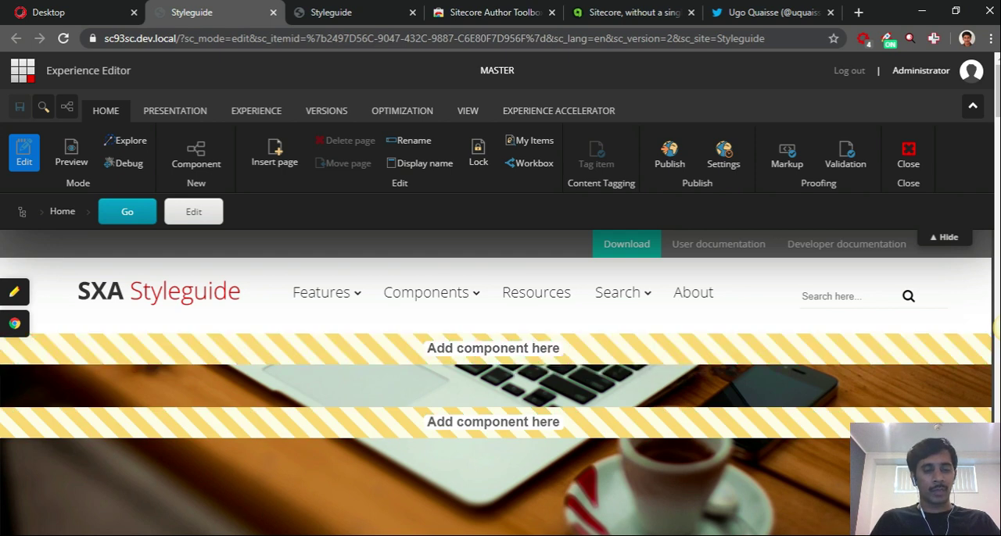
pyautogui.click(233, 535)
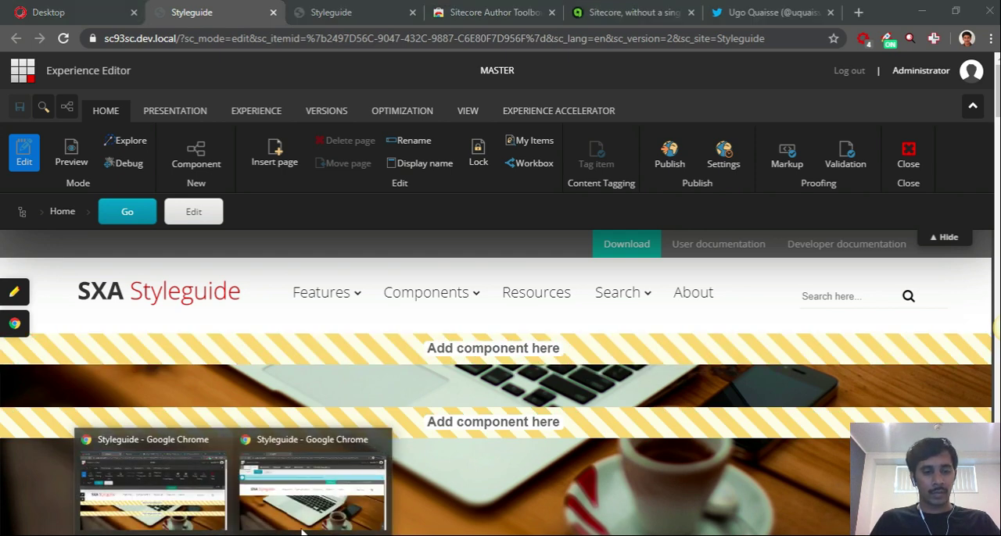
pyautogui.click(311, 492)
pyautogui.moveTo(486, 292)
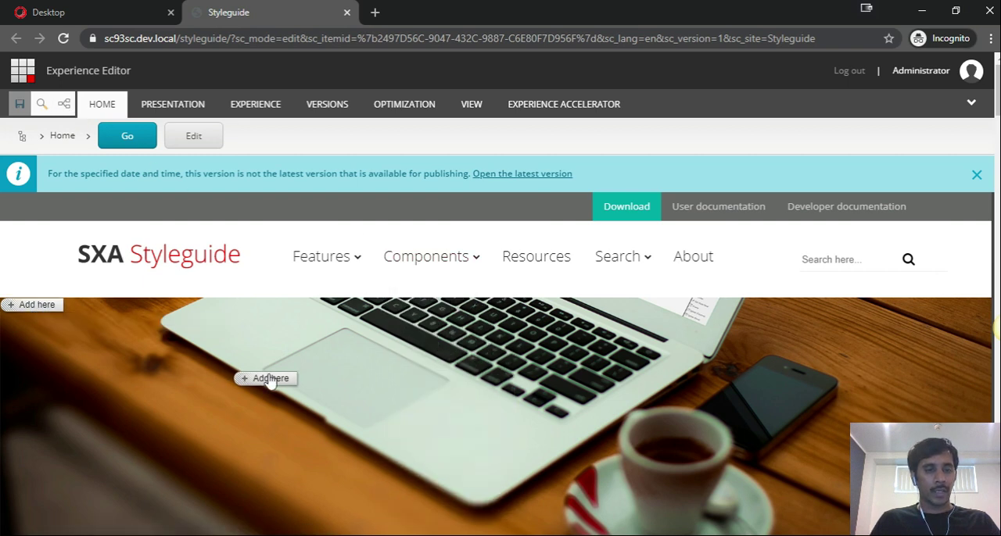
pyautogui.scroll(-5, 222, 382)
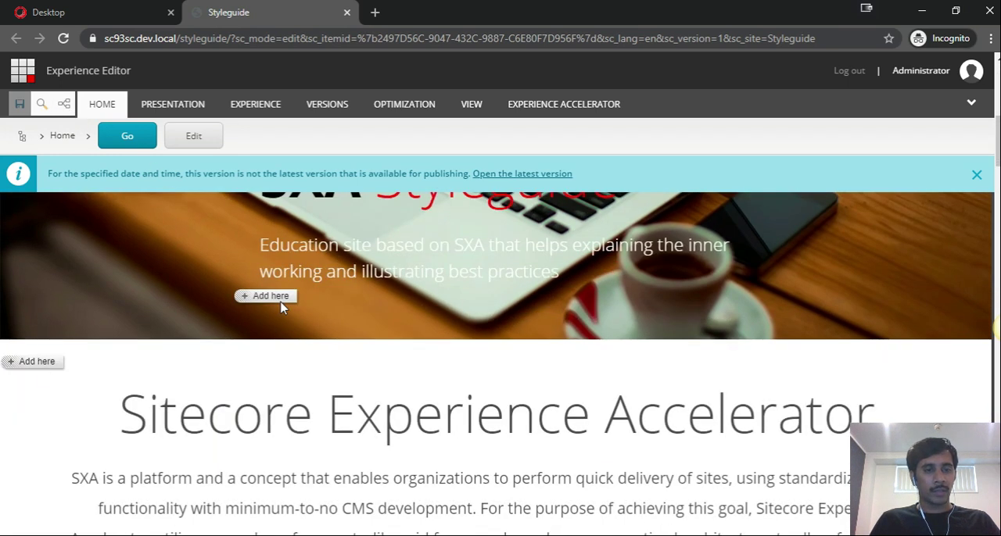
pyautogui.scroll(-3, 253, 292)
pyautogui.hotkey('alt', 'Tab')
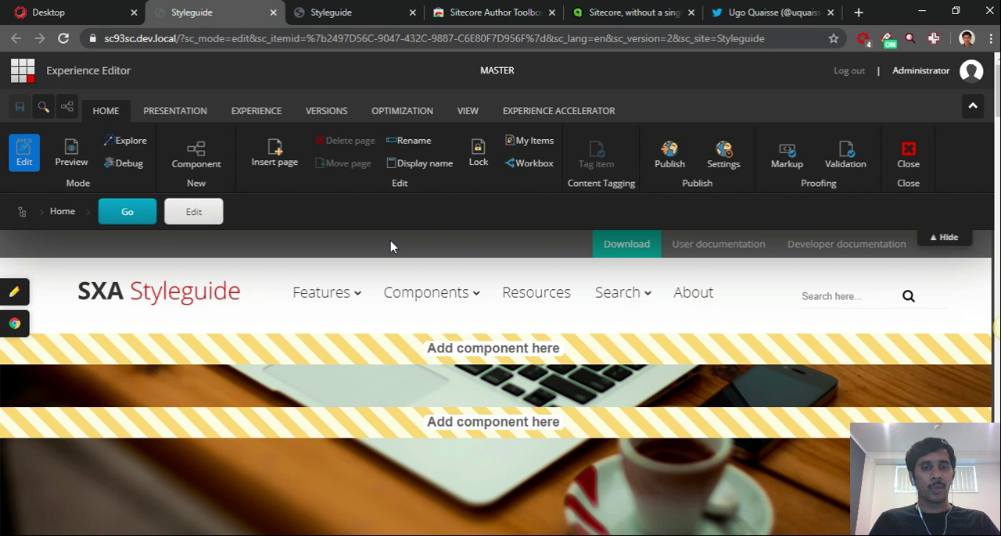
# Return to the Content Editor on the Sitecore desktop and collapse the Sitecore node in the content tree
pyautogui.click(71, 13)
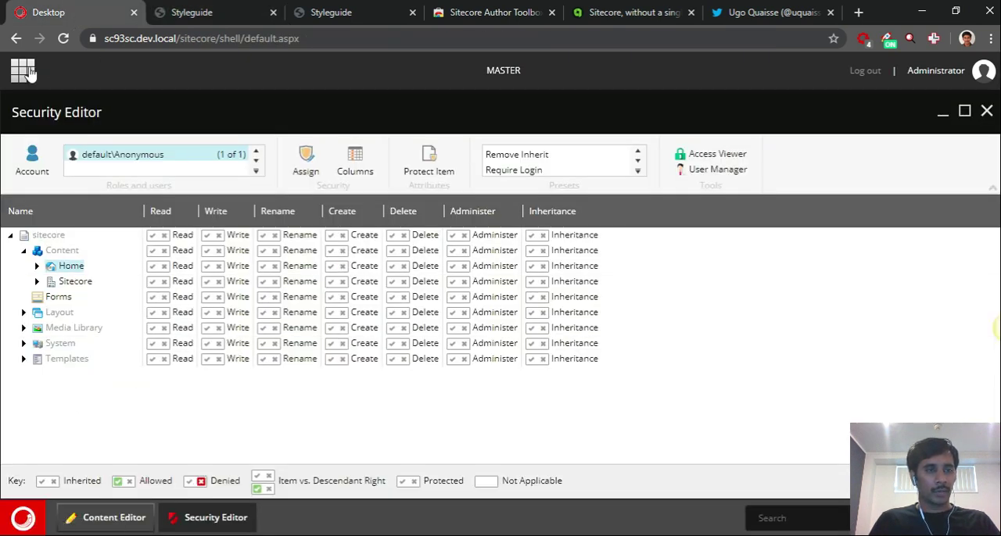
pyautogui.click(92, 519)
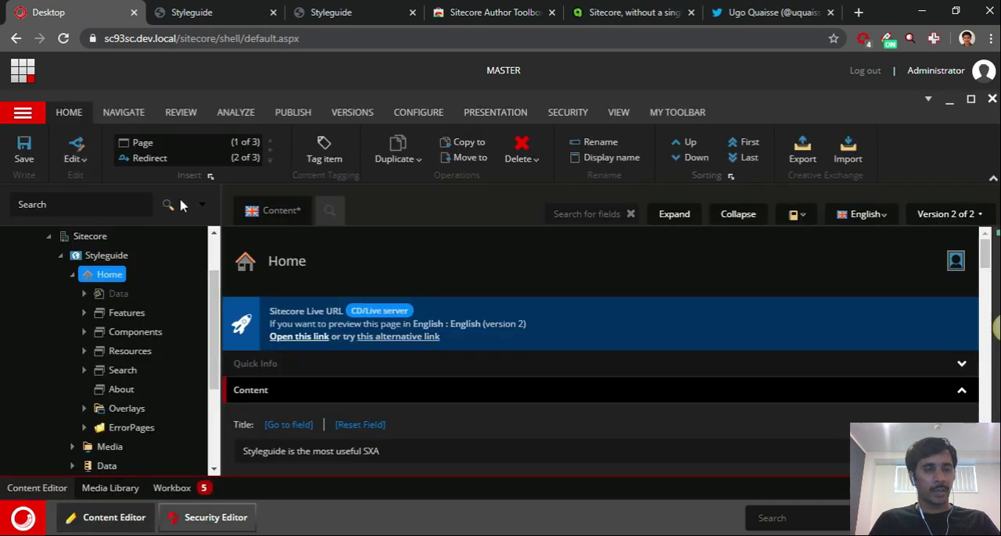
pyautogui.click(47, 238)
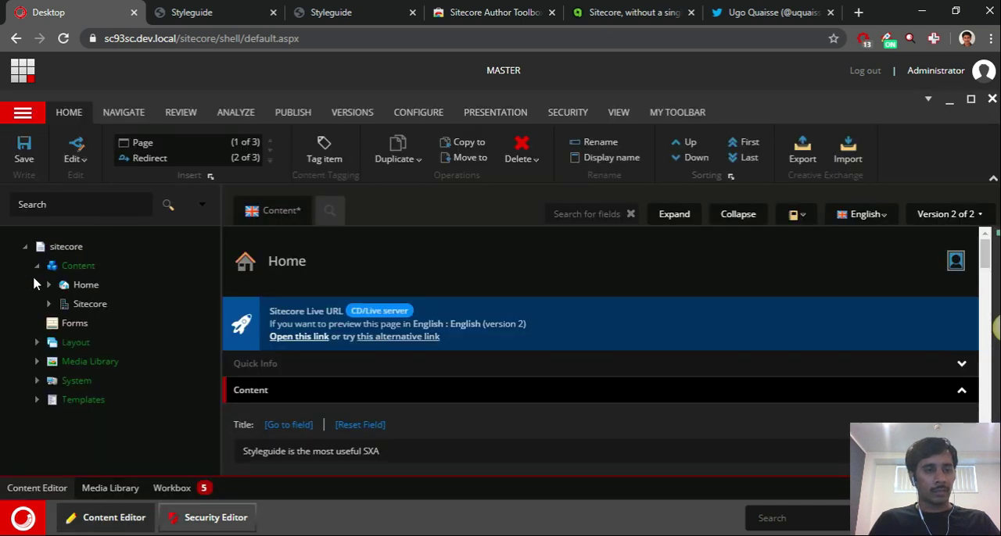
# Smart publish the Home item under Content in English with subitems and related items, discarding the open item's unsaved changes
pyautogui.rightClick(85, 289)
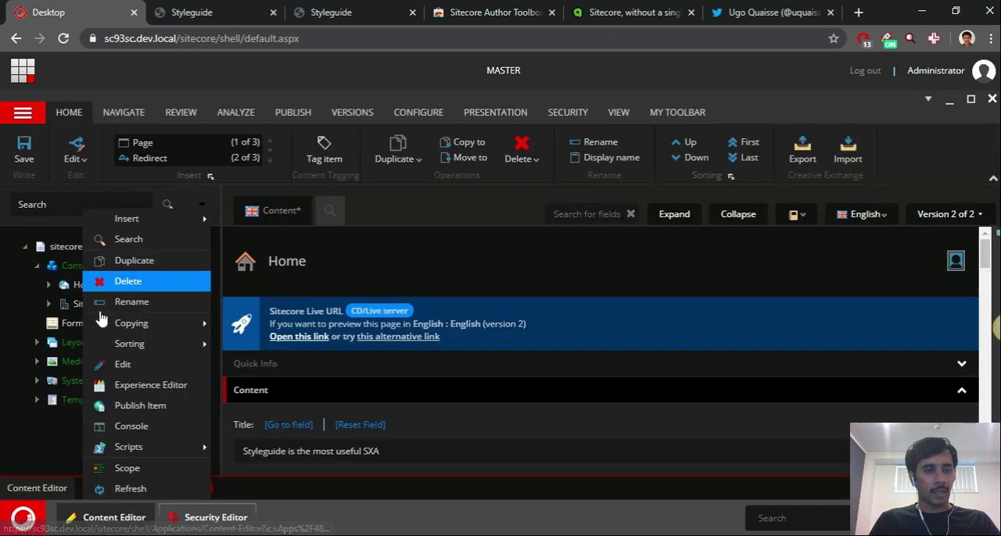
pyautogui.click(133, 405)
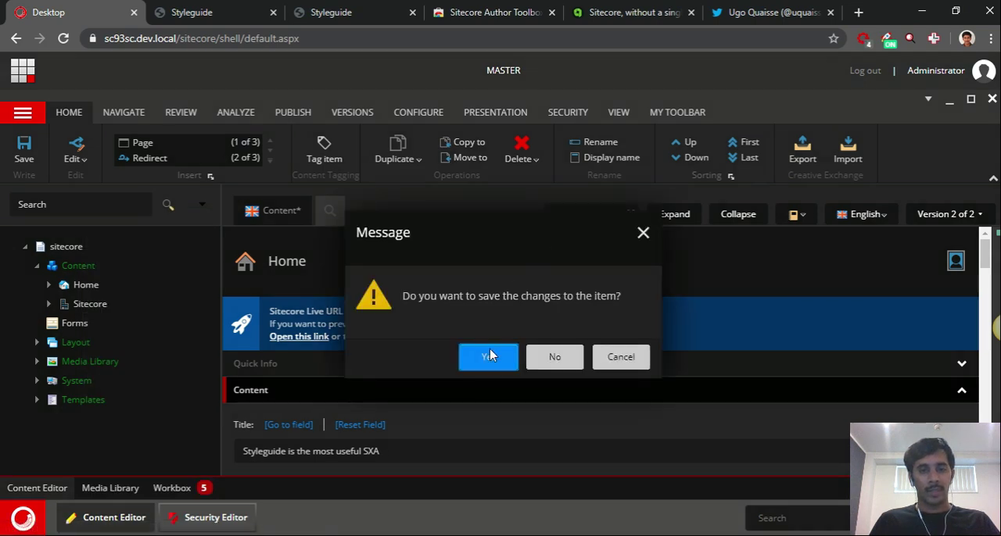
pyautogui.click(554, 357)
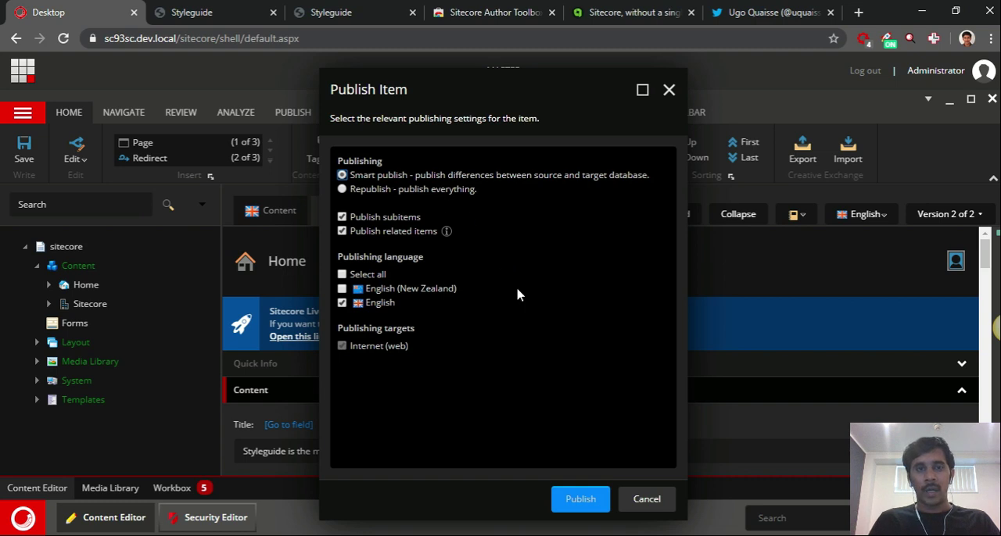
pyautogui.click(580, 501)
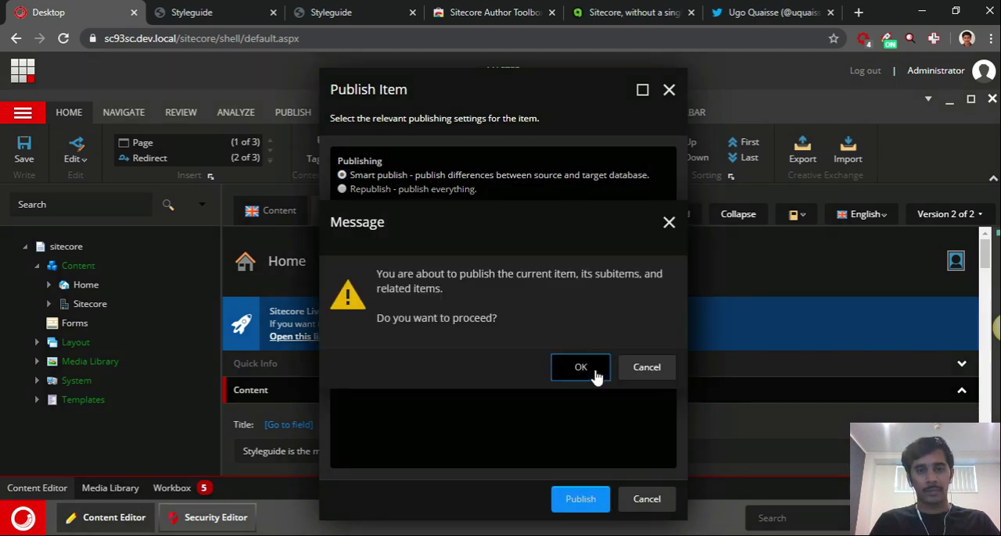
pyautogui.click(598, 370)
# View the Styleguide page opened in Normal Mode, return to the Sitecore desktop and close the Publish Item dialog
pyautogui.click(352, 12)
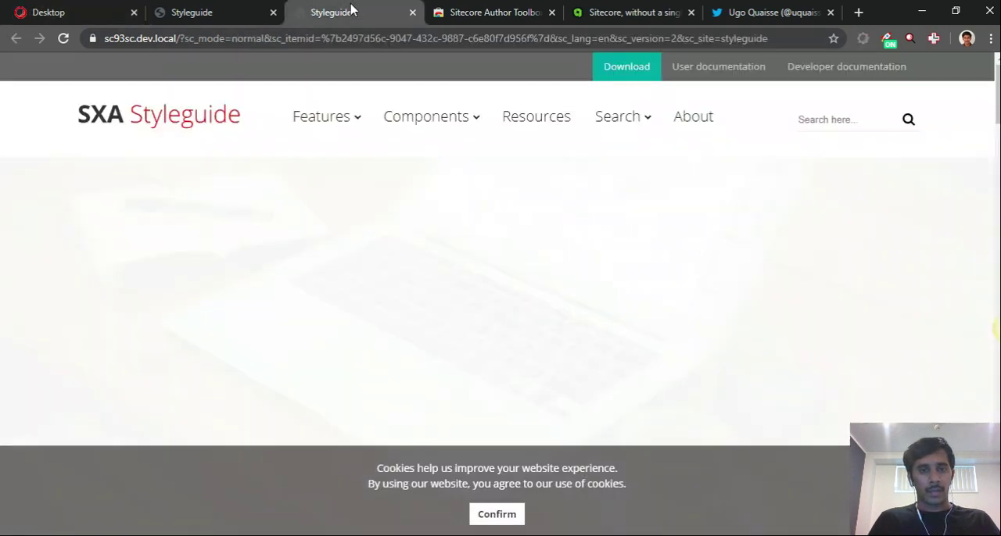
pyautogui.scroll(-5, 453, 286)
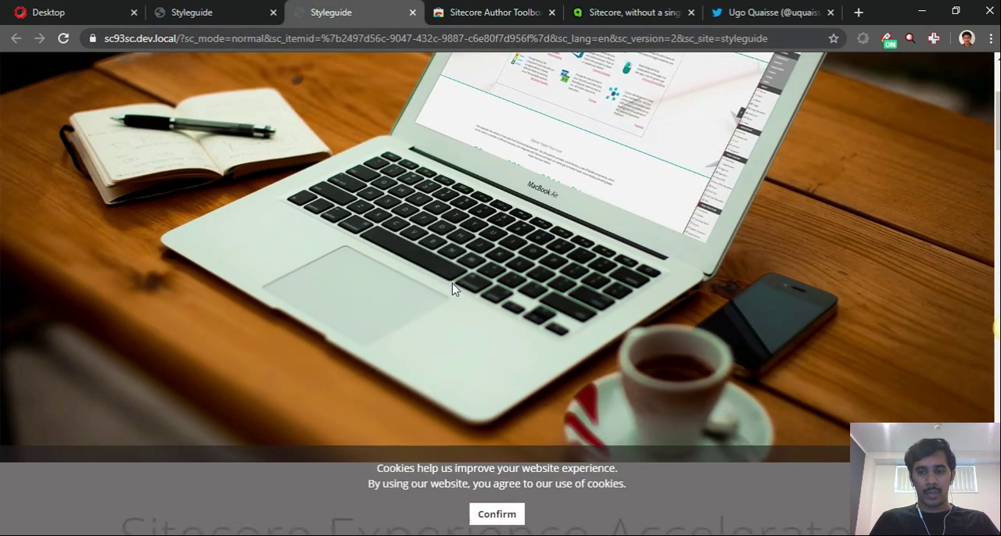
pyautogui.scroll(5, 455, 278)
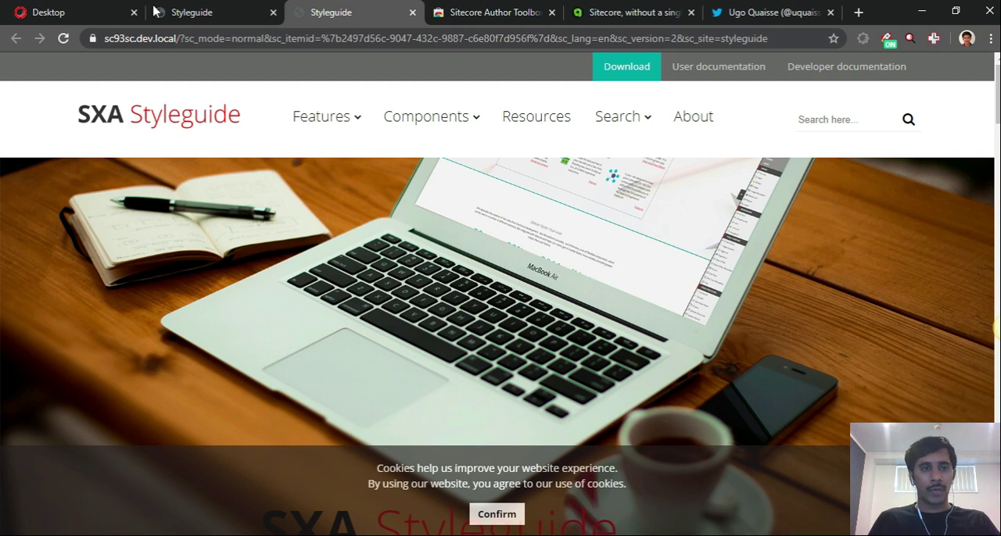
pyautogui.click(57, 16)
pyautogui.click(669, 90)
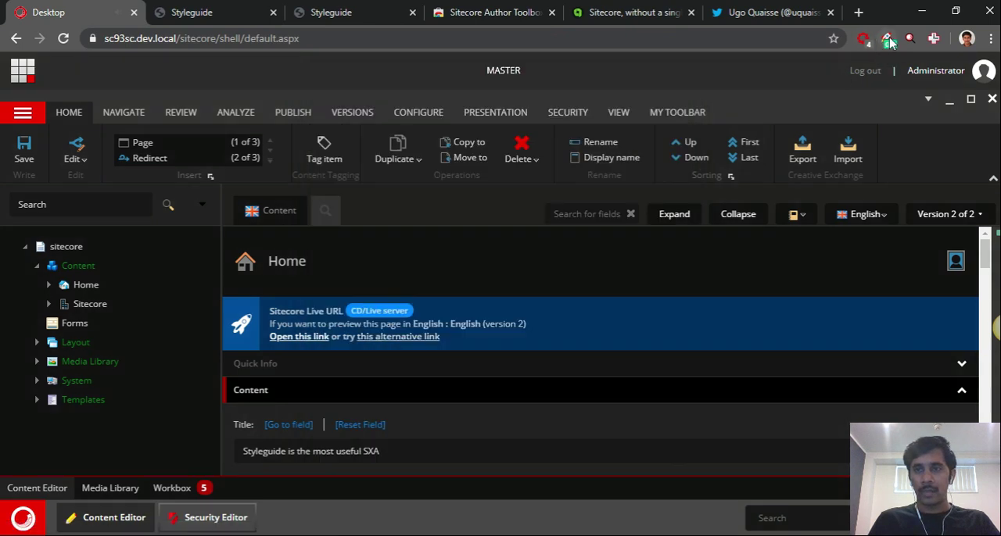
# Open the Sitecore Author Toolbox extension's domain configuration, examine the CM URL and its matching Live URL, and close the extension window
pyautogui.click(887, 39)
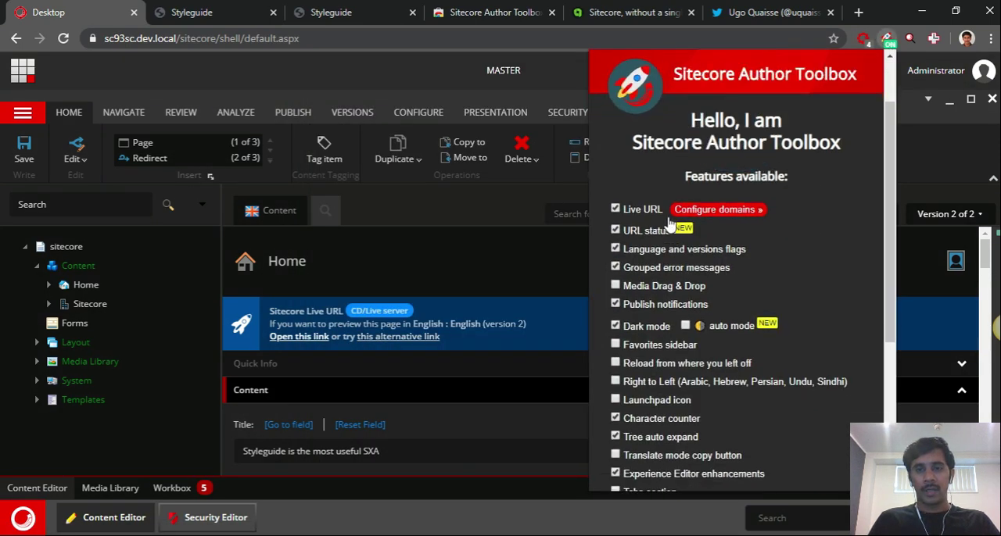
pyautogui.click(720, 210)
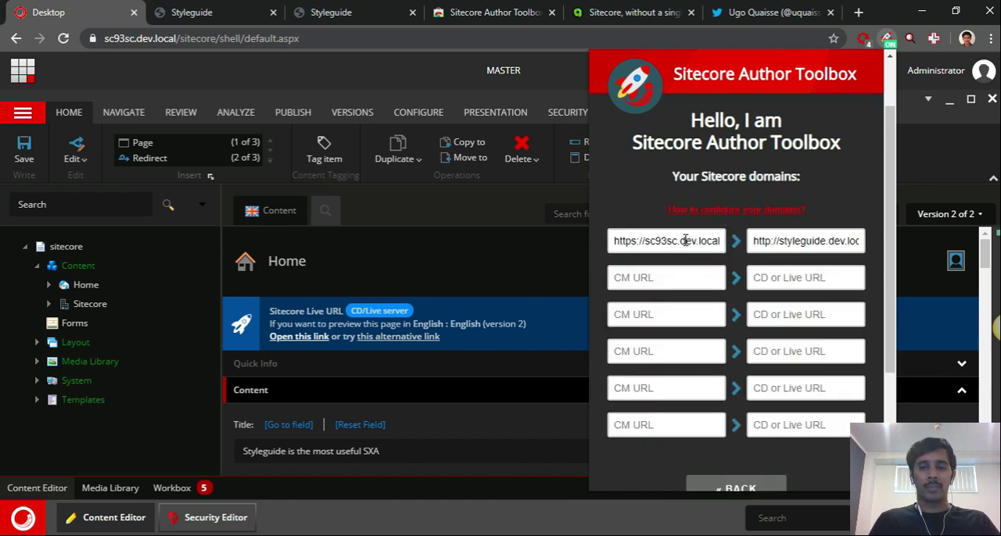
pyautogui.tripleClick(638, 243)
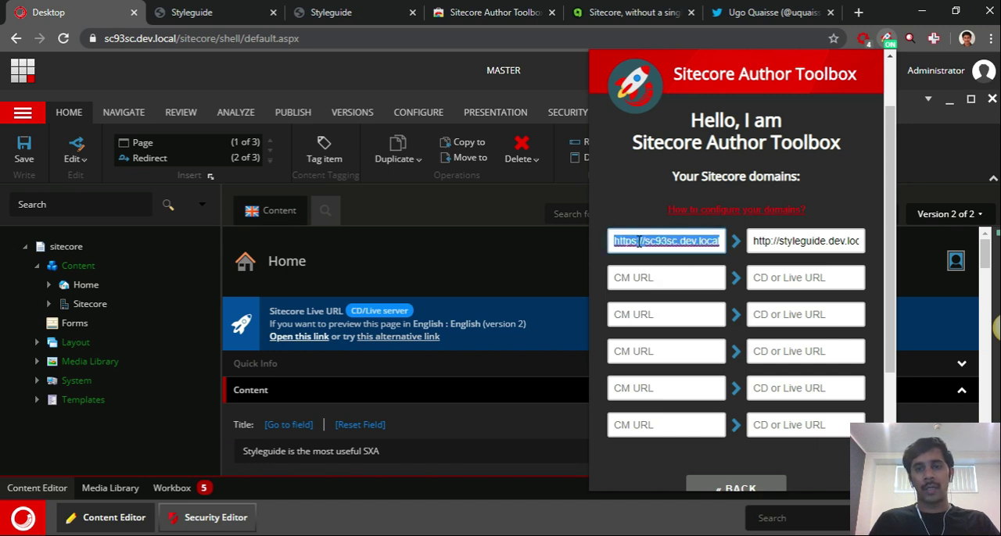
pyautogui.tripleClick(822, 244)
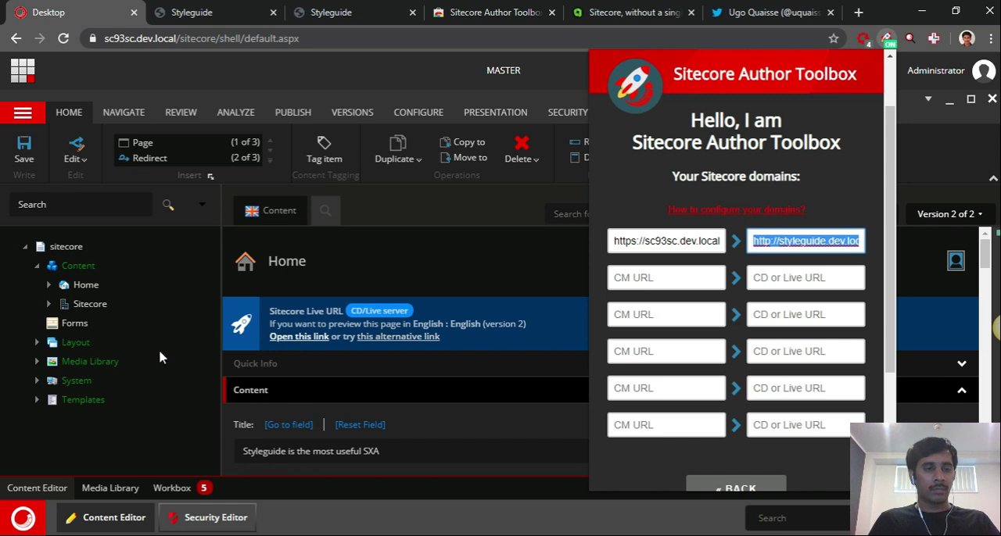
pyautogui.tripleClick(664, 237)
pyautogui.tripleClick(803, 240)
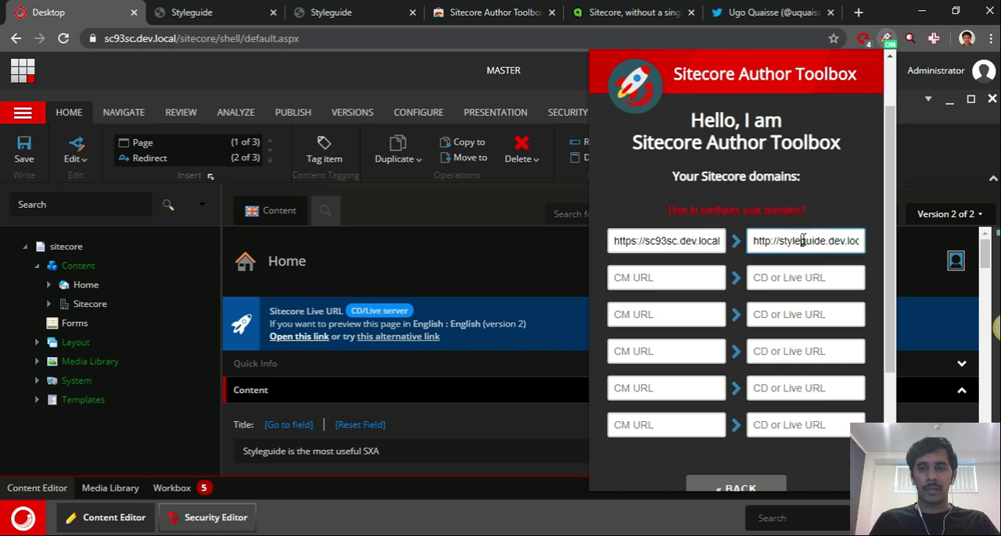
pyautogui.click(927, 166)
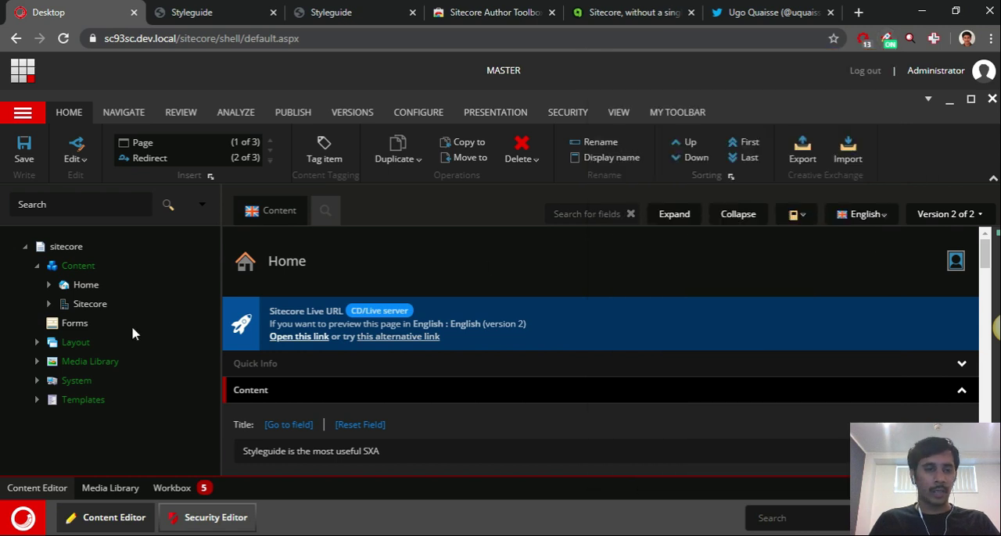
# Open the domain configuration from the Live URL message of the Styleguide Home item and return to the Content Editor
pyautogui.click(48, 305)
pyautogui.click(108, 342)
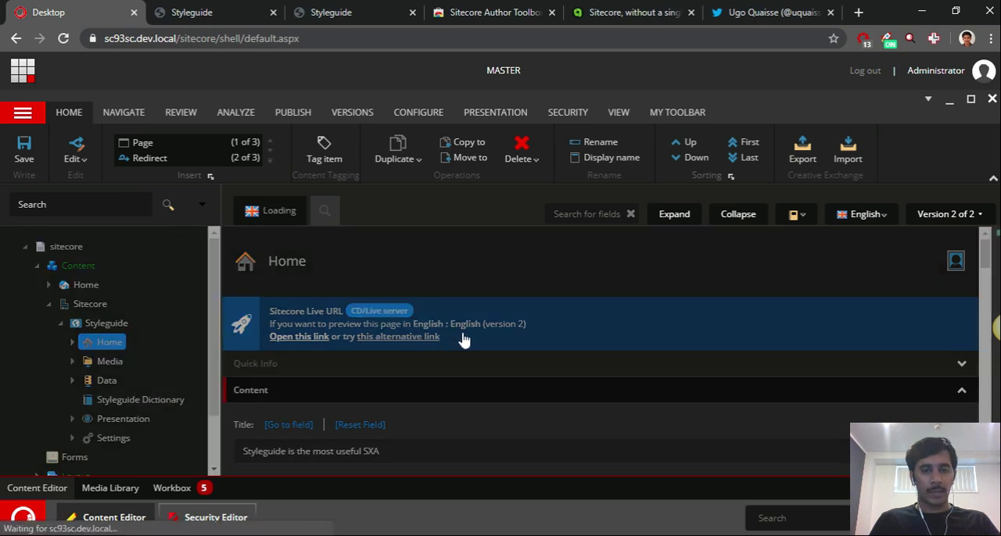
pyautogui.click(381, 312)
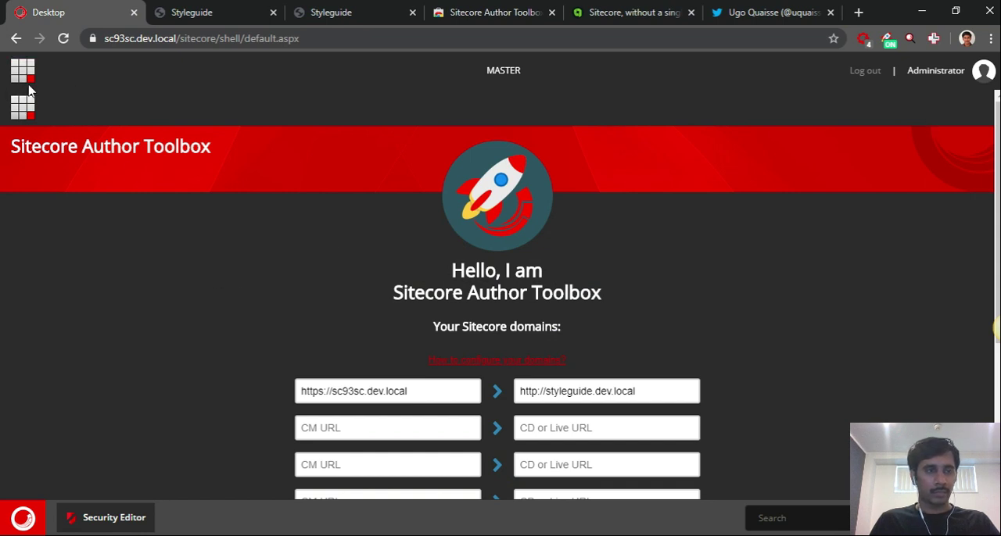
pyautogui.click(25, 110)
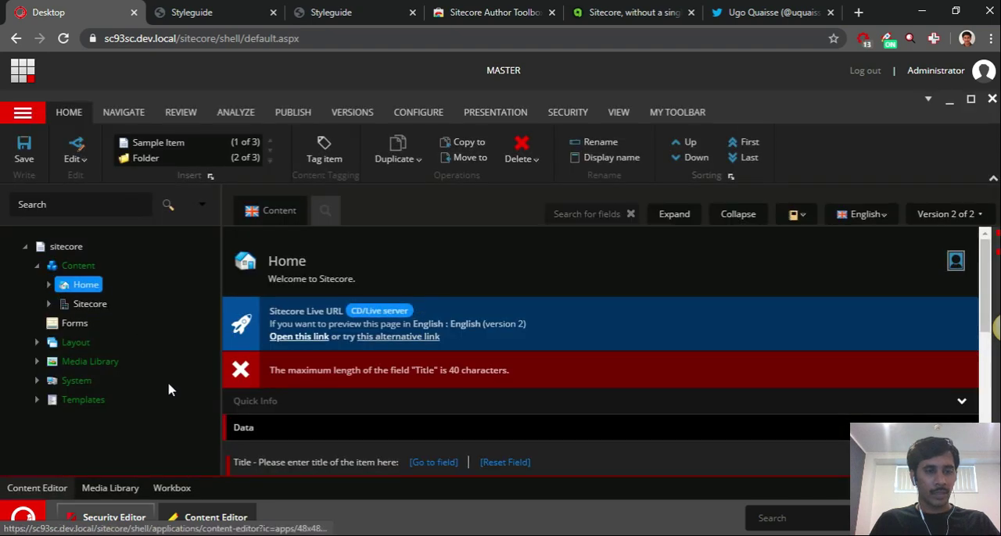
# Open the Live URL of the Home item under Sitecore/Styleguide in a new tab, view it and return to the Content Editor
pyautogui.click(49, 304)
pyautogui.click(100, 341)
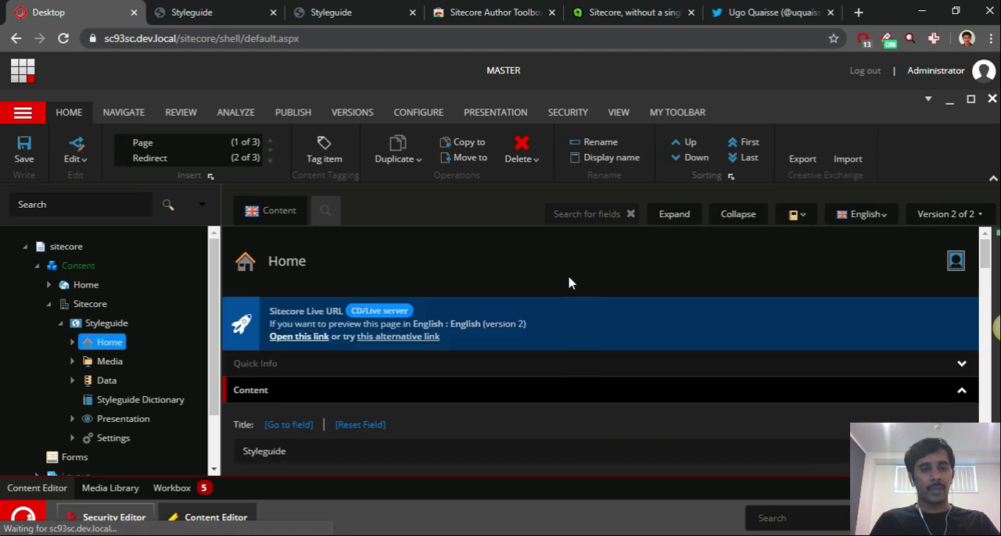
pyautogui.click(295, 337)
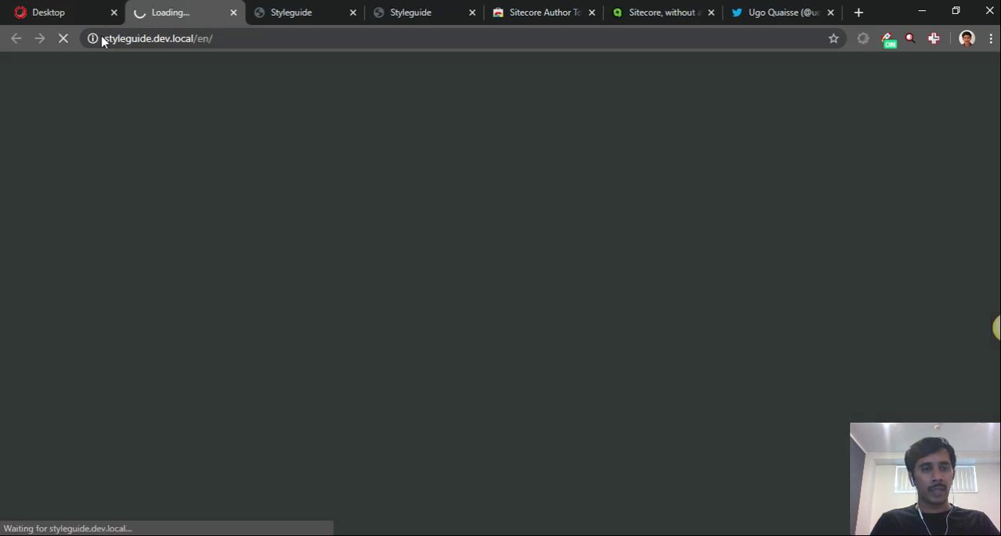
pyautogui.click(58, 11)
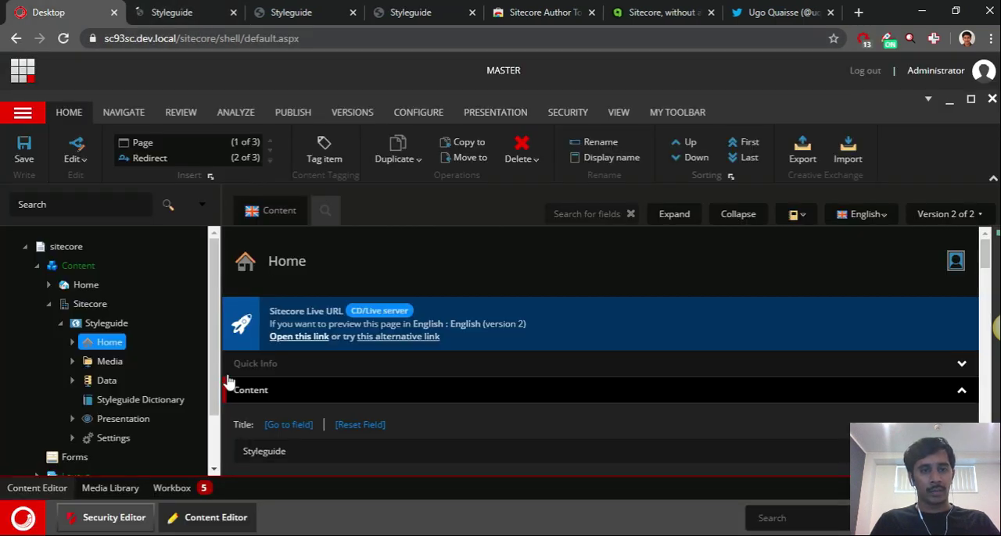
pyautogui.click(201, 11)
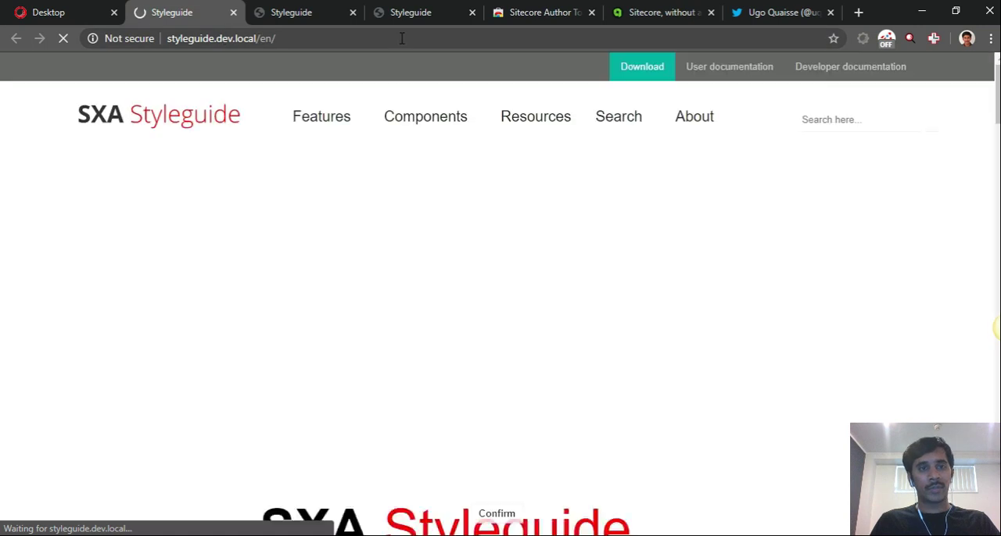
pyautogui.click(61, 9)
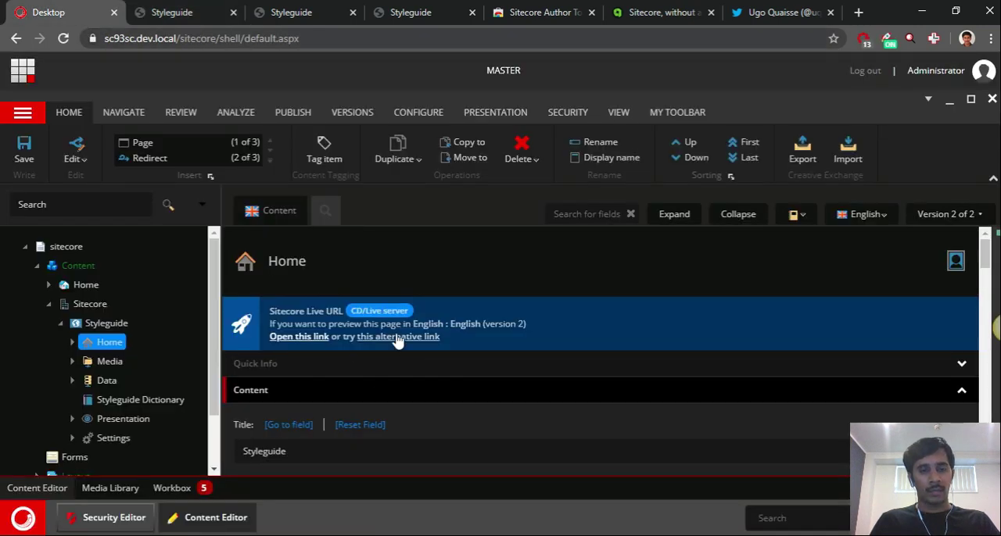
# Open the Components item under Styleguide Home and examine its Live URL message, field error and Quick Info, including the item path
pyautogui.click(73, 344)
pyautogui.click(144, 401)
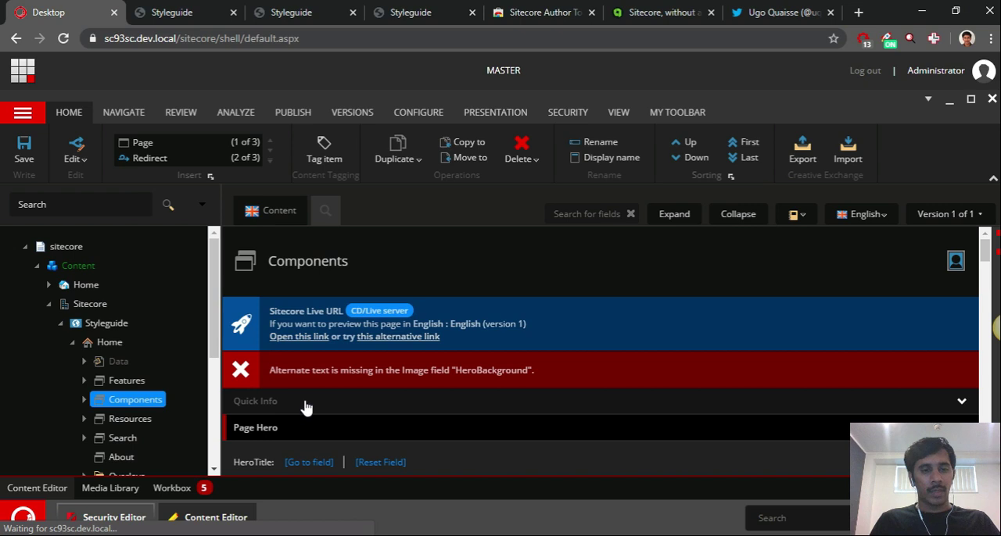
pyautogui.click(305, 404)
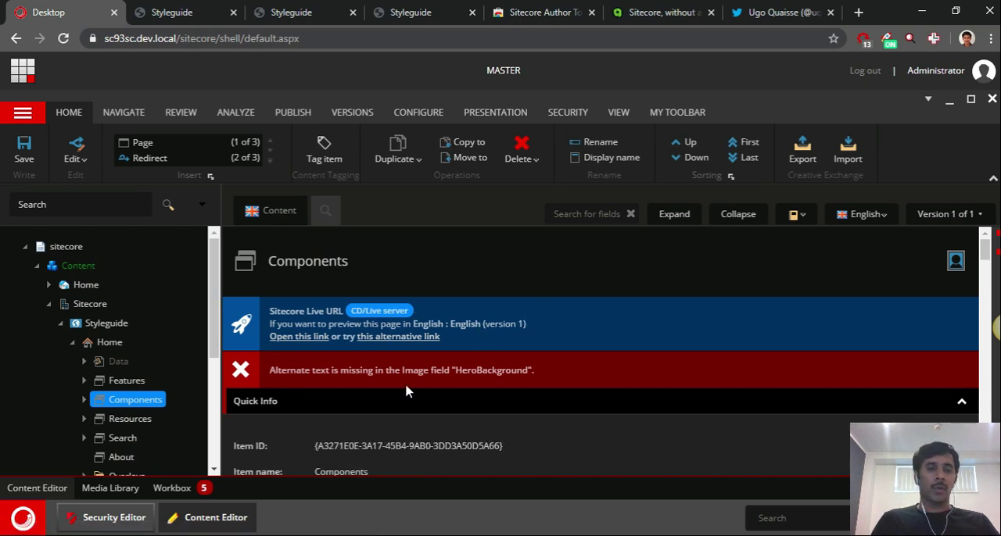
pyautogui.scroll(-2, 419, 387)
pyautogui.scroll(2, 415, 376)
pyautogui.scroll(-1, 410, 366)
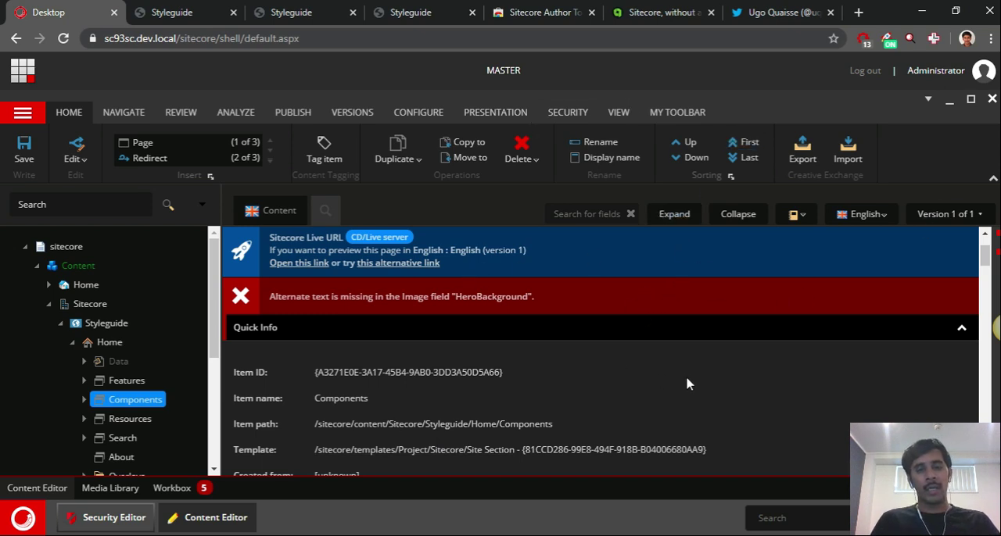
pyautogui.click(414, 425)
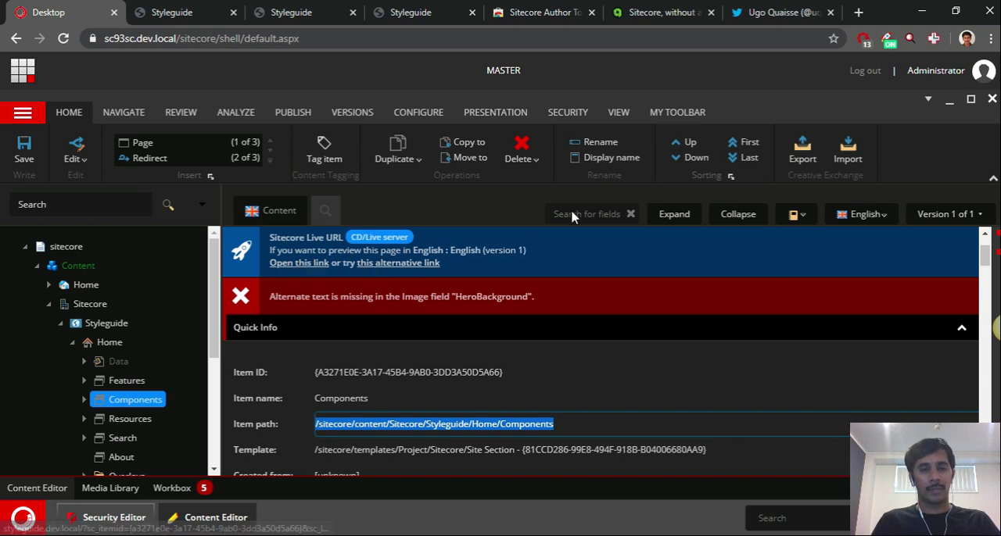
pyautogui.scroll(2, 440, 336)
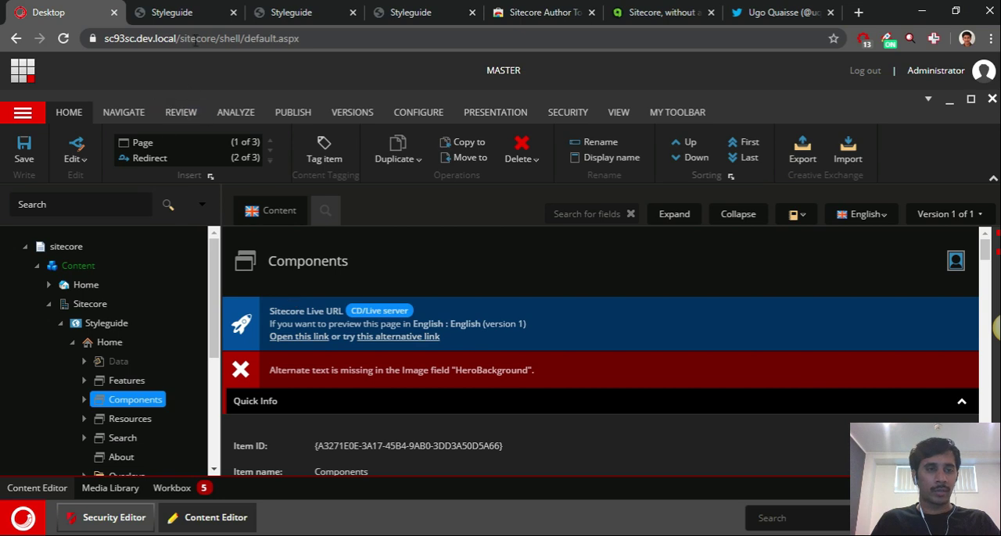
# View the content of the live Styleguide page at styleguide.dev.local/en/
pyautogui.click(172, 12)
pyautogui.scroll(-3, 250, 133)
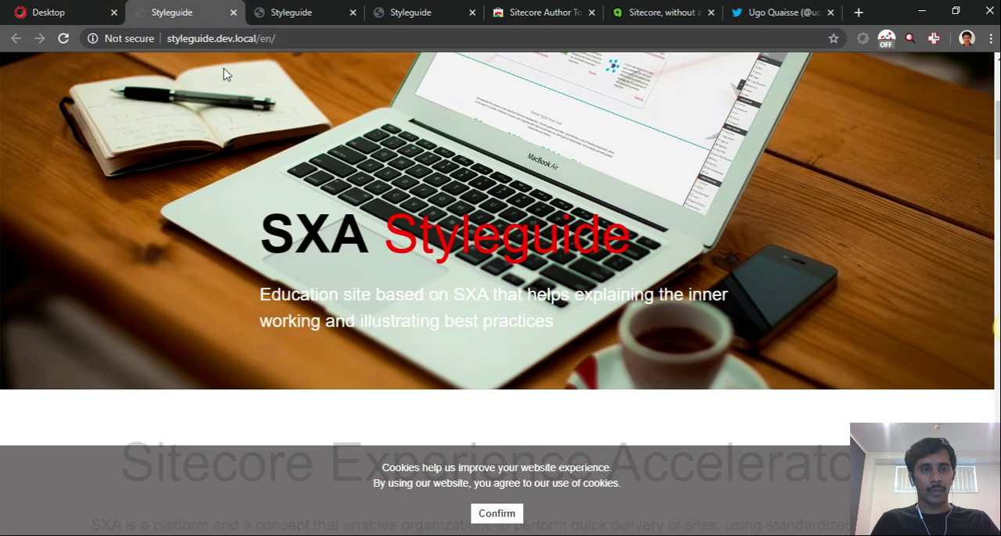
pyautogui.scroll(1, 261, 180)
pyautogui.scroll(-1, 270, 183)
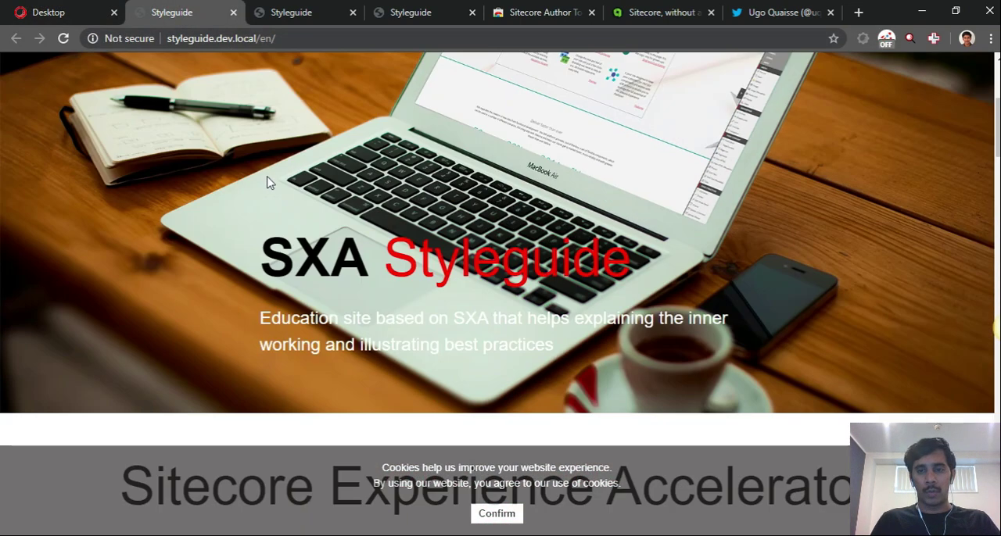
# View the extension creator's Twitter profile, browse the Sitecore Author Toolbox articles on the creator's blog, and return to the Sitecore desktop
pyautogui.click(762, 12)
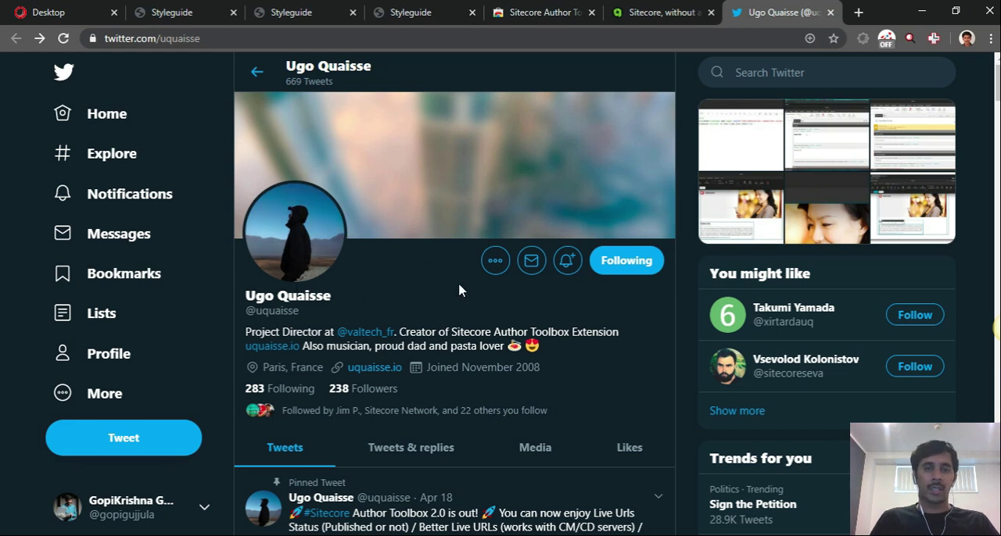
pyautogui.click(644, 13)
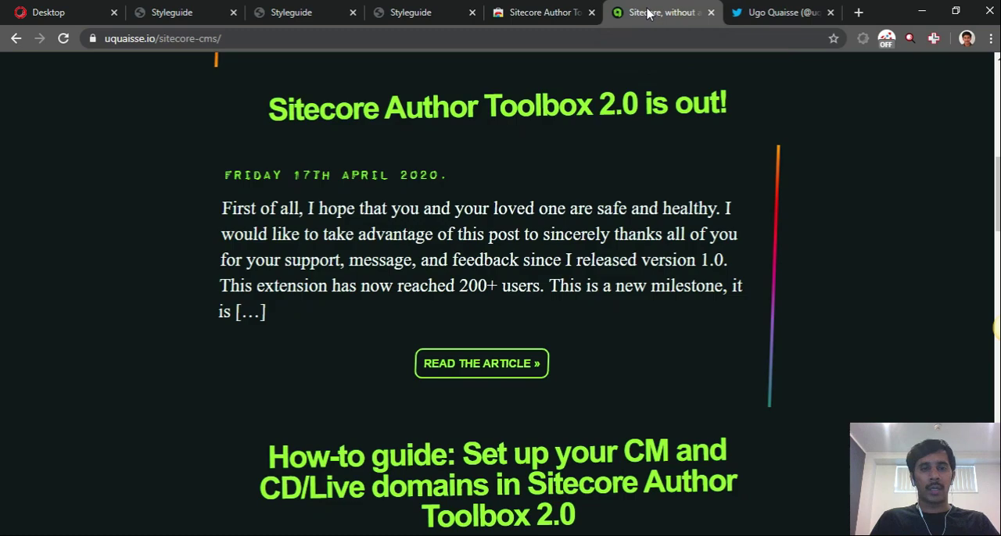
pyautogui.scroll(-15, 633, 193)
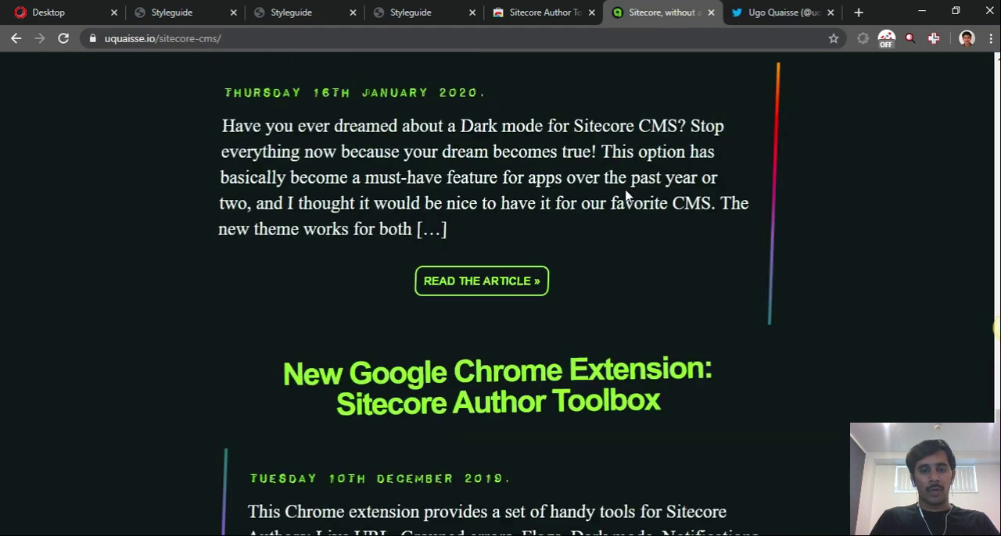
pyautogui.scroll(15, 624, 197)
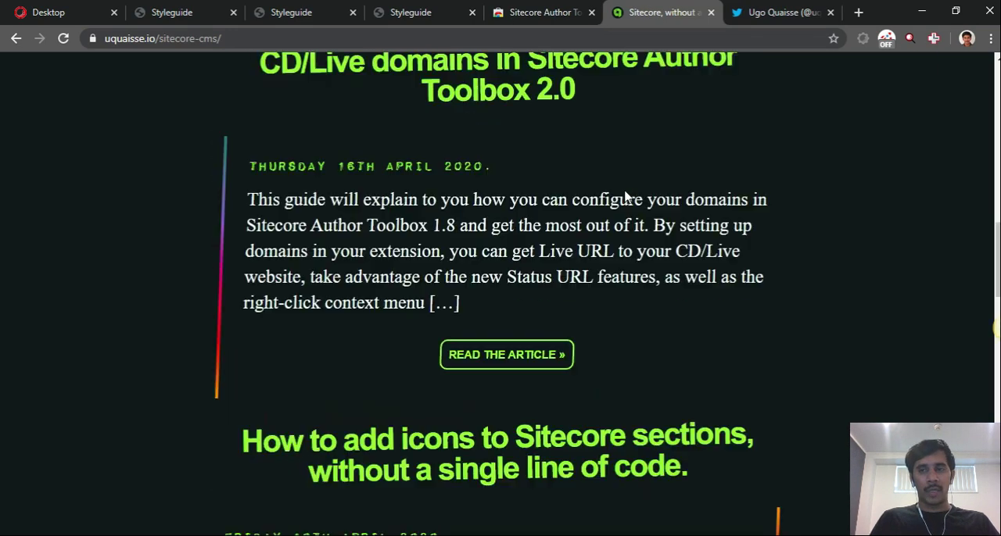
pyautogui.scroll(2, 624, 197)
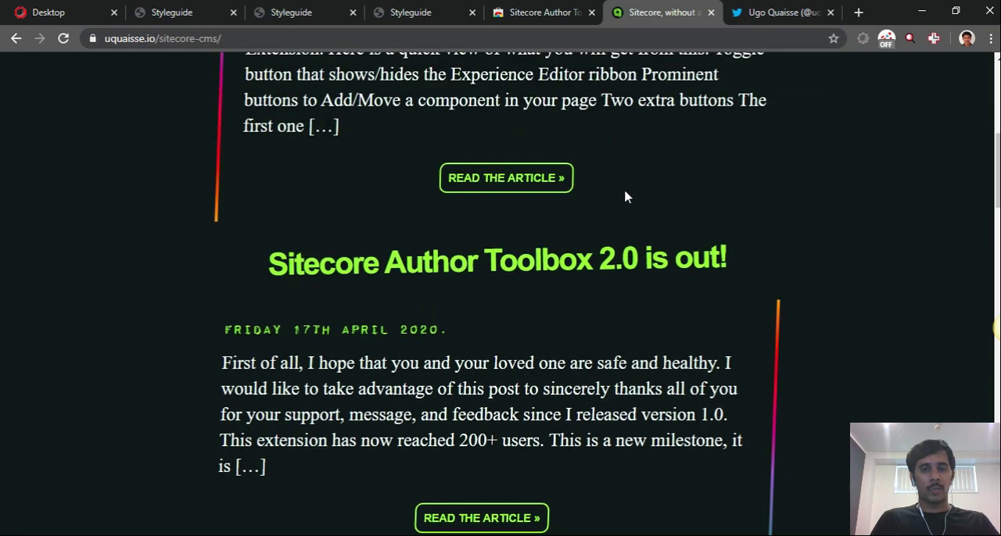
pyautogui.scroll(4, 626, 196)
pyautogui.scroll(-5, 627, 197)
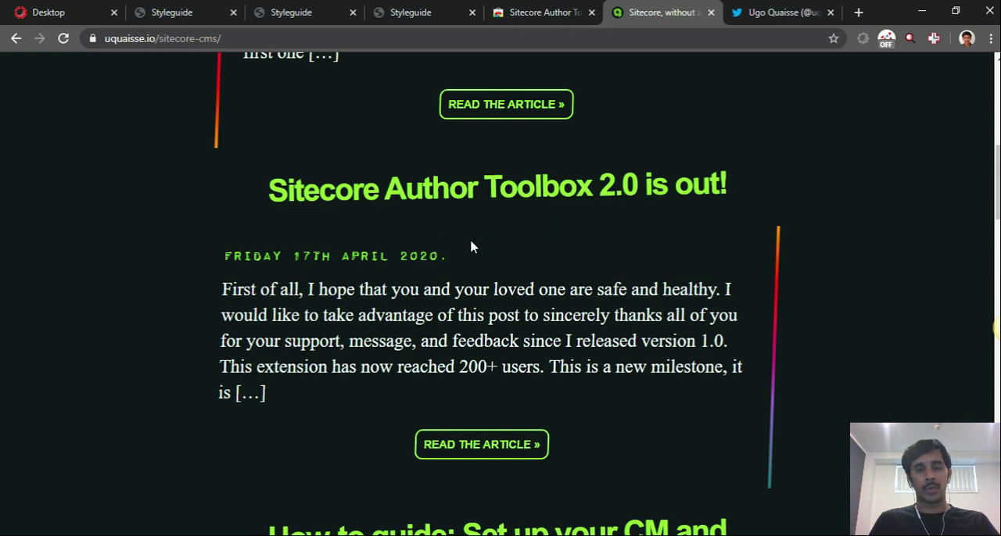
pyautogui.scroll(2, 438, 242)
pyautogui.scroll(-3, 673, 191)
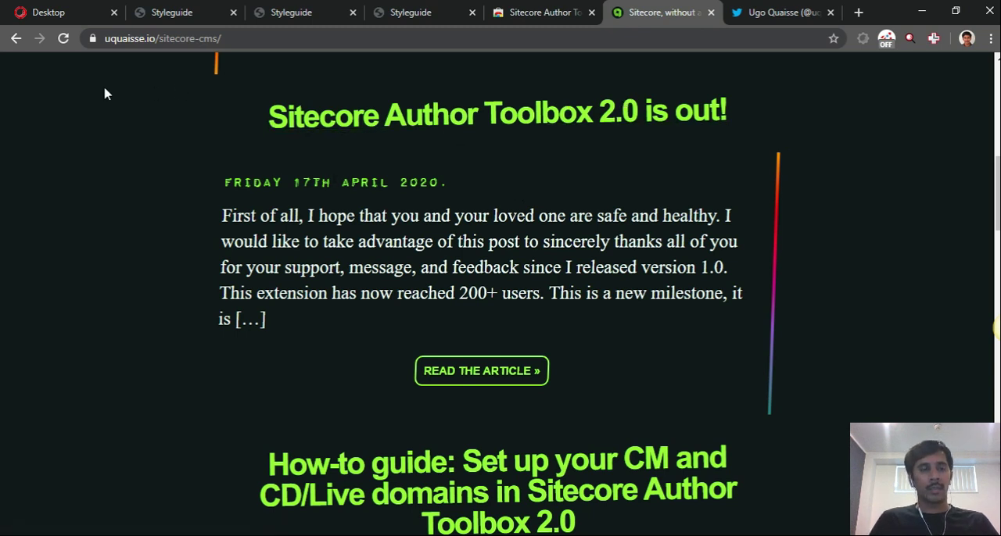
pyautogui.click(53, 15)
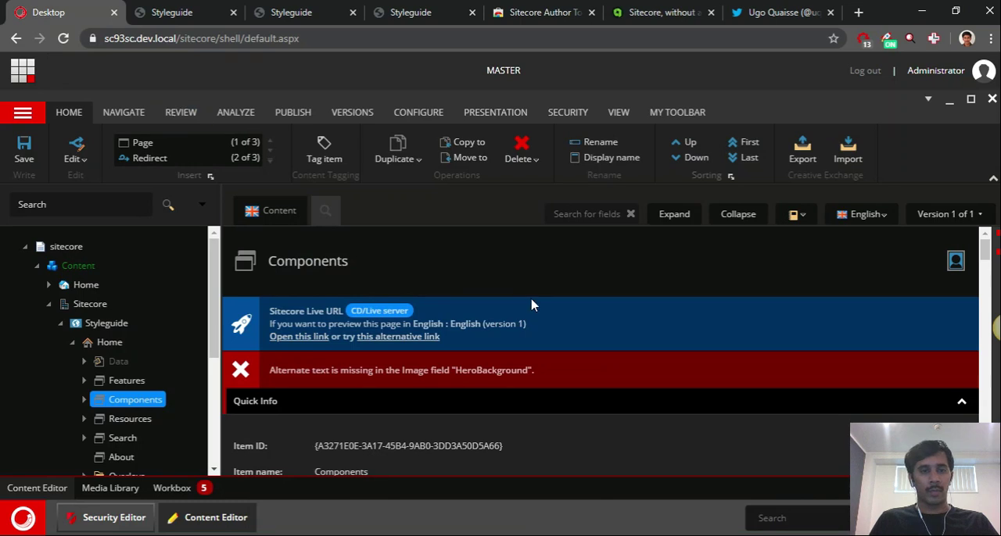